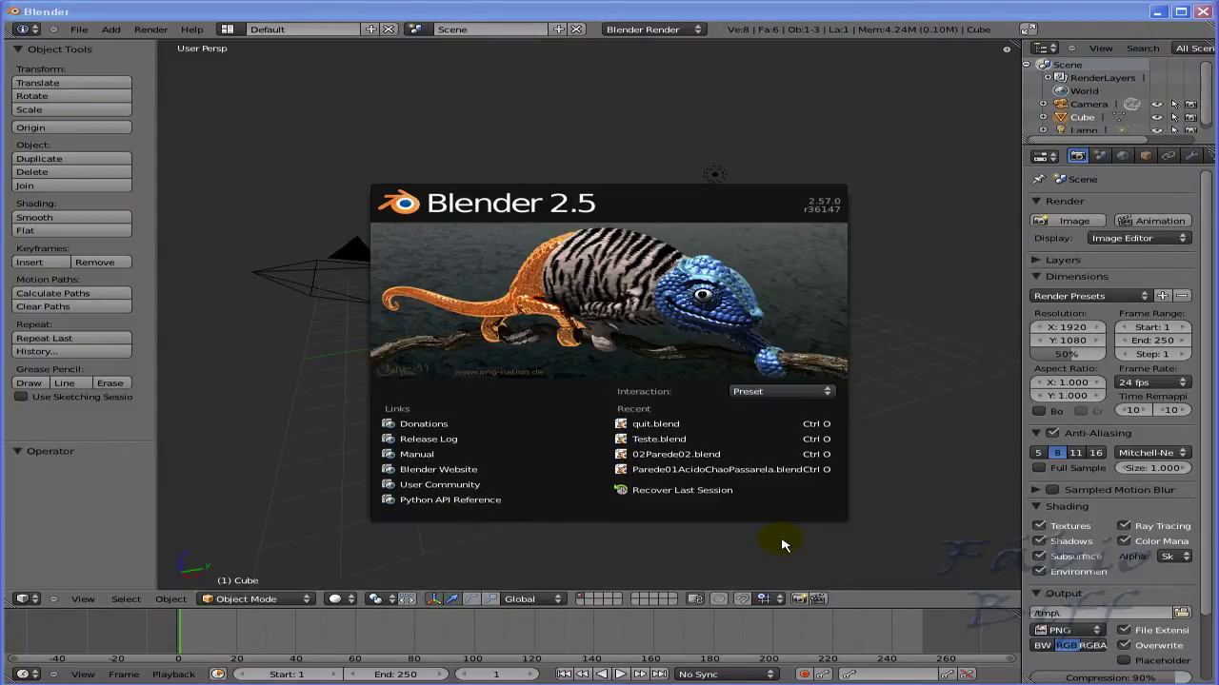
pyautogui.click(238, 678)
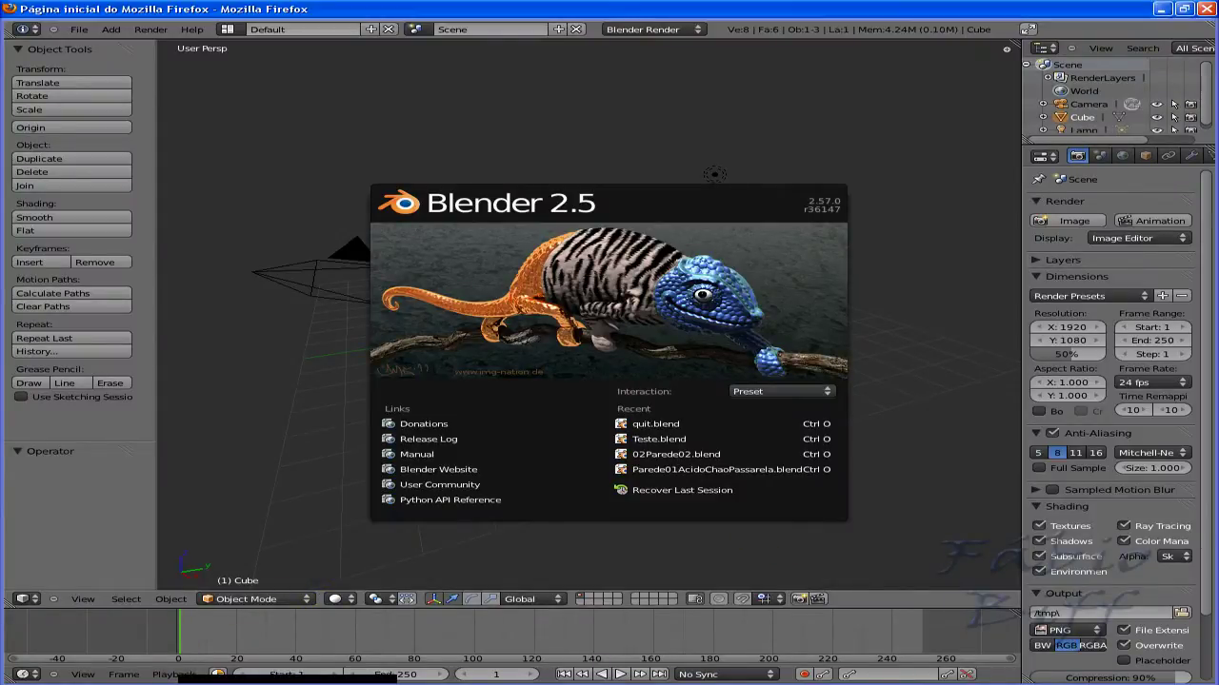
pyautogui.click(569, 46)
pyautogui.write('w')
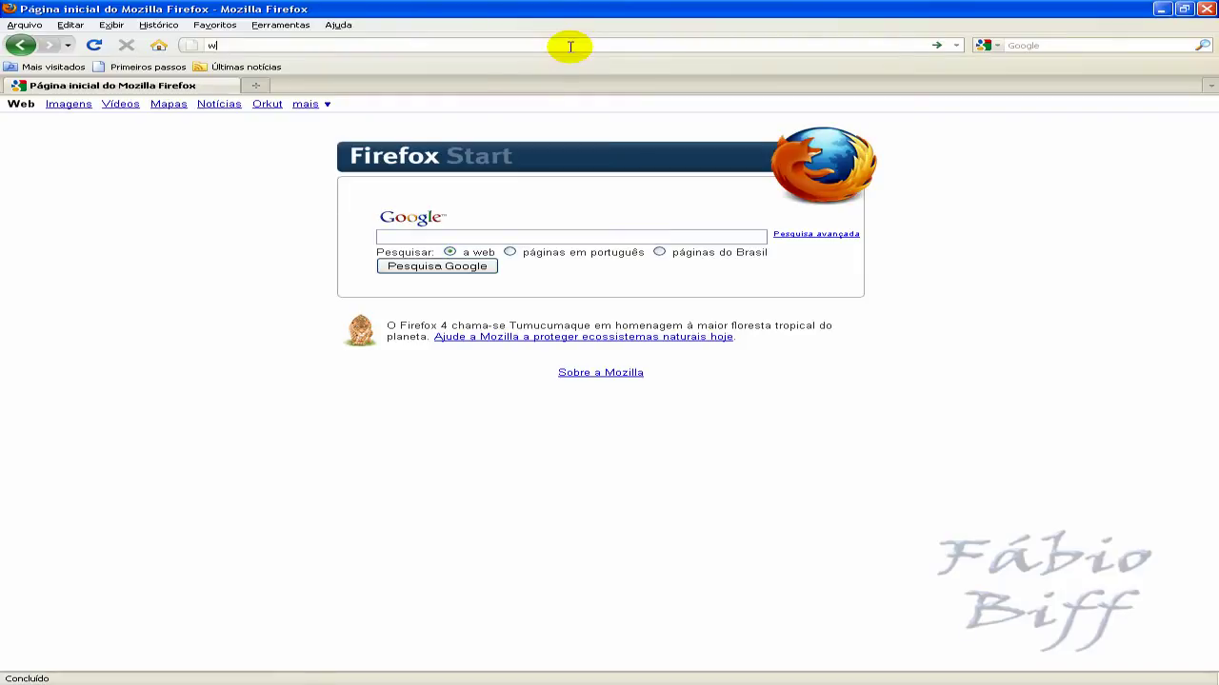
pyautogui.write('ww')
pyautogui.write('.blend')
pyautogui.write('er.org')
pyautogui.press('Return')
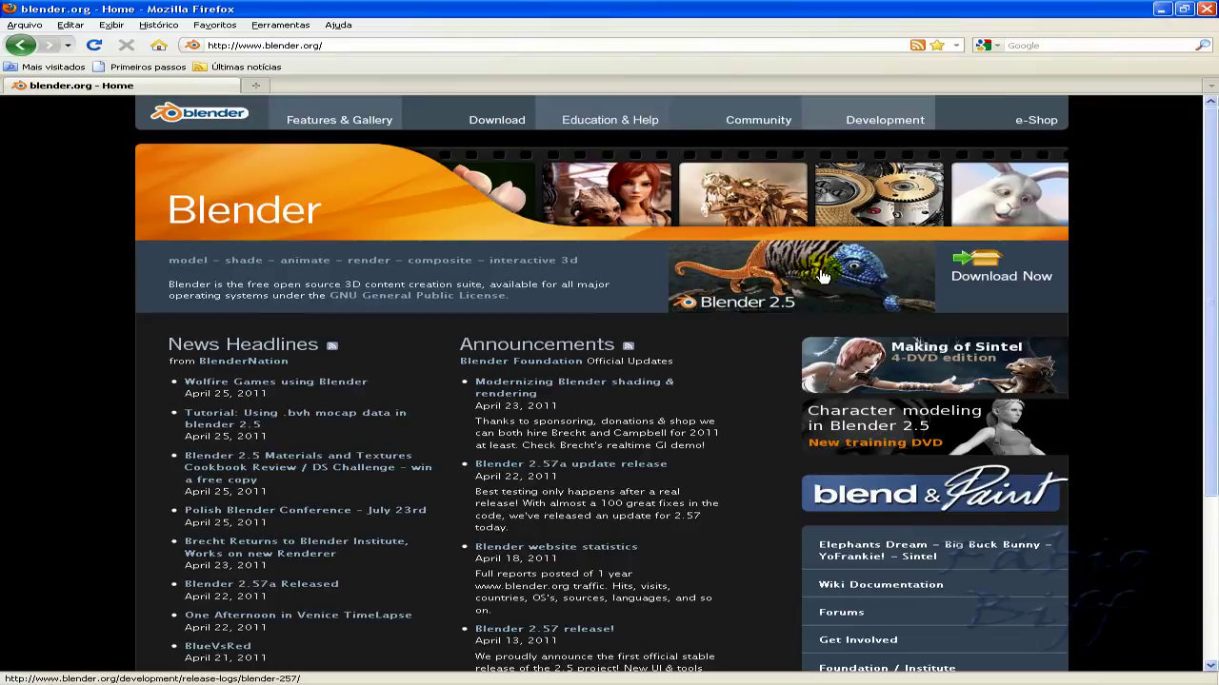
pyautogui.click(987, 276)
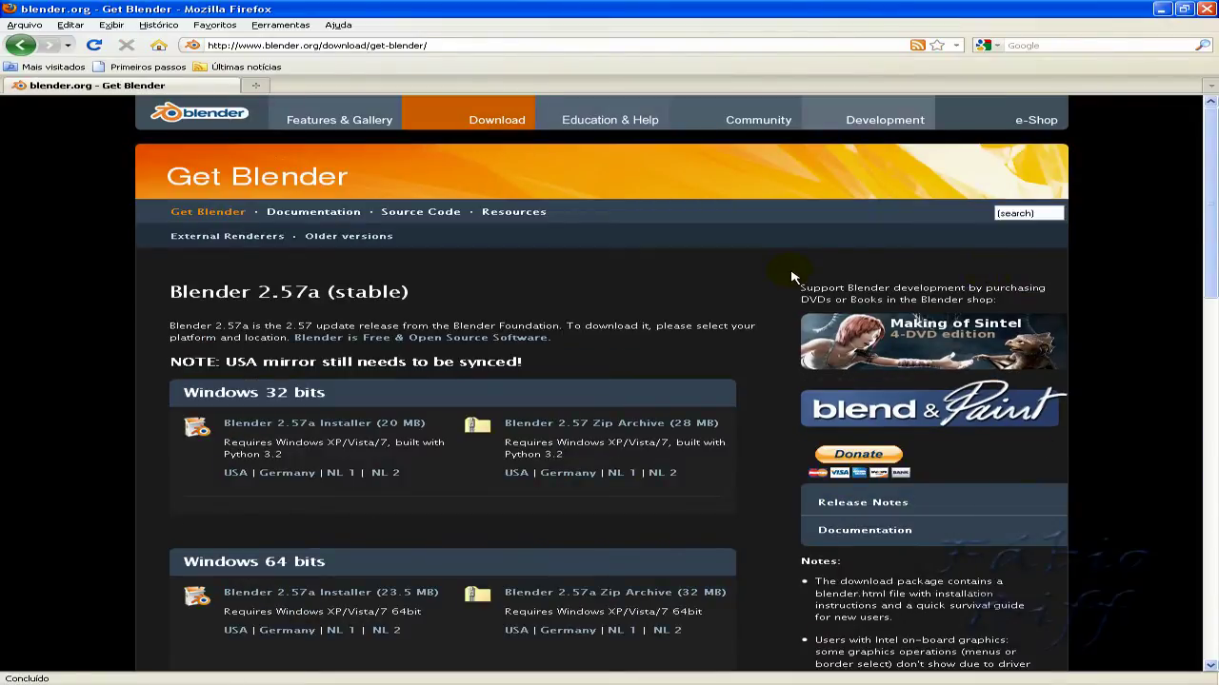
pyautogui.scroll(-5, 403, 266)
pyautogui.scroll(4, 404, 266)
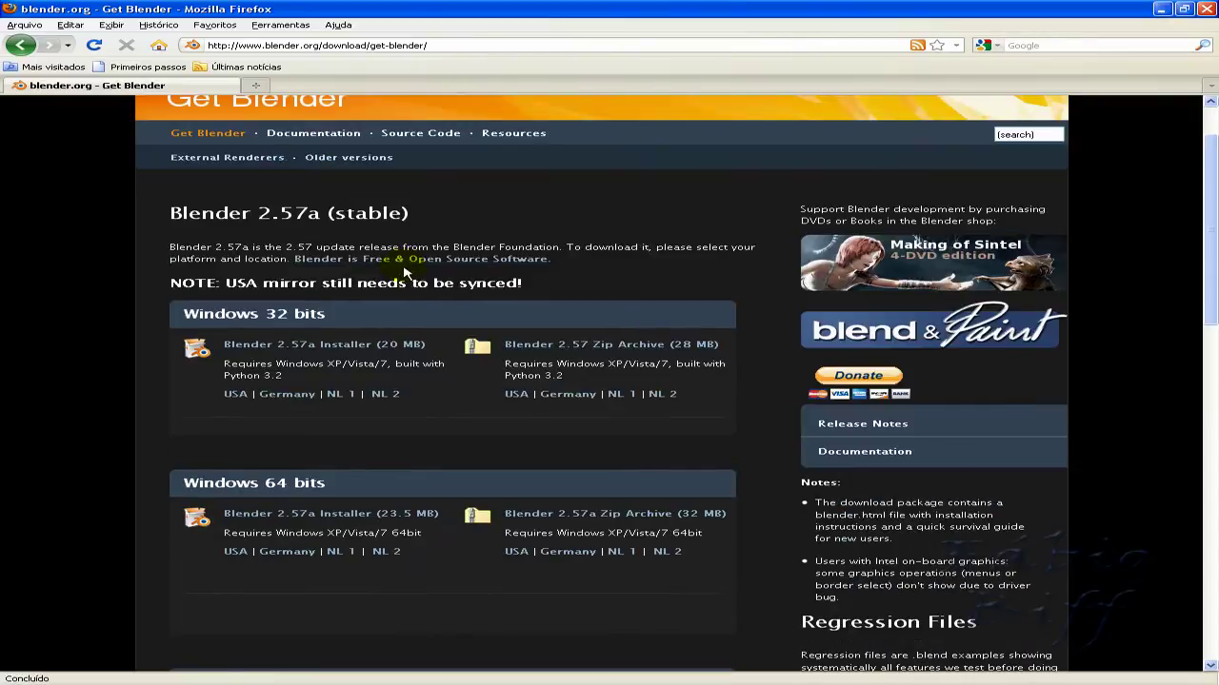
pyautogui.click(22, 45)
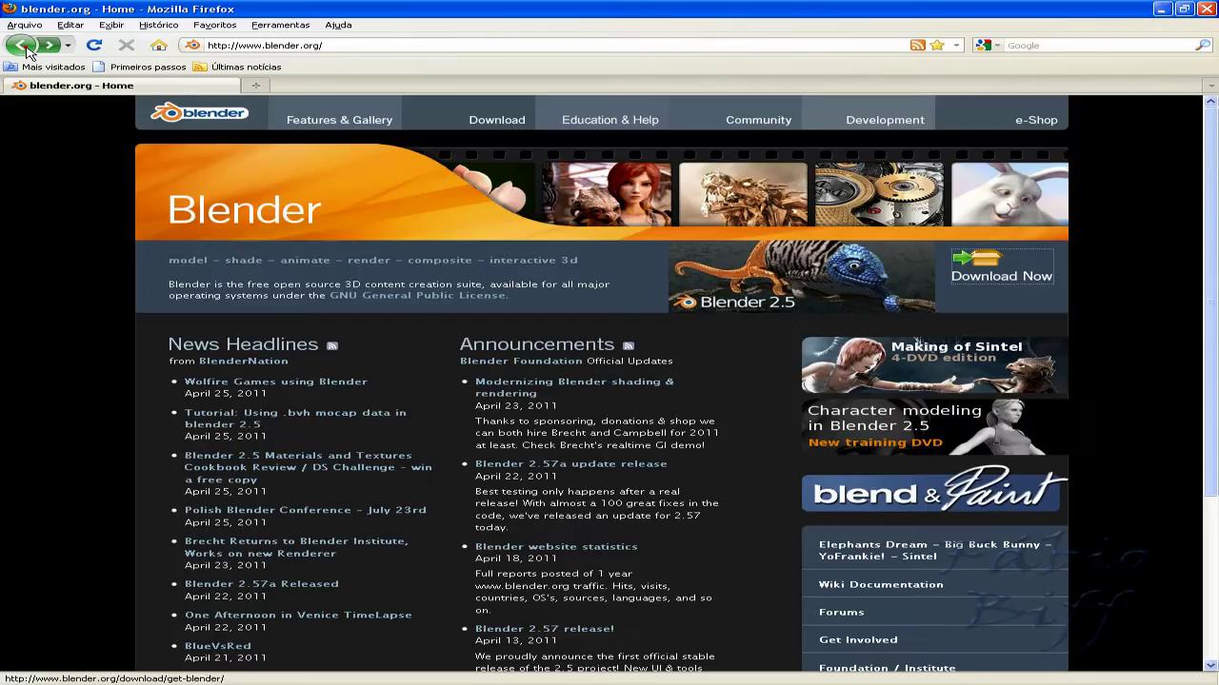
# Open the Blender 2.57 release log from the 2.5 banner and read down to the Rendering features
pyautogui.click(838, 281)
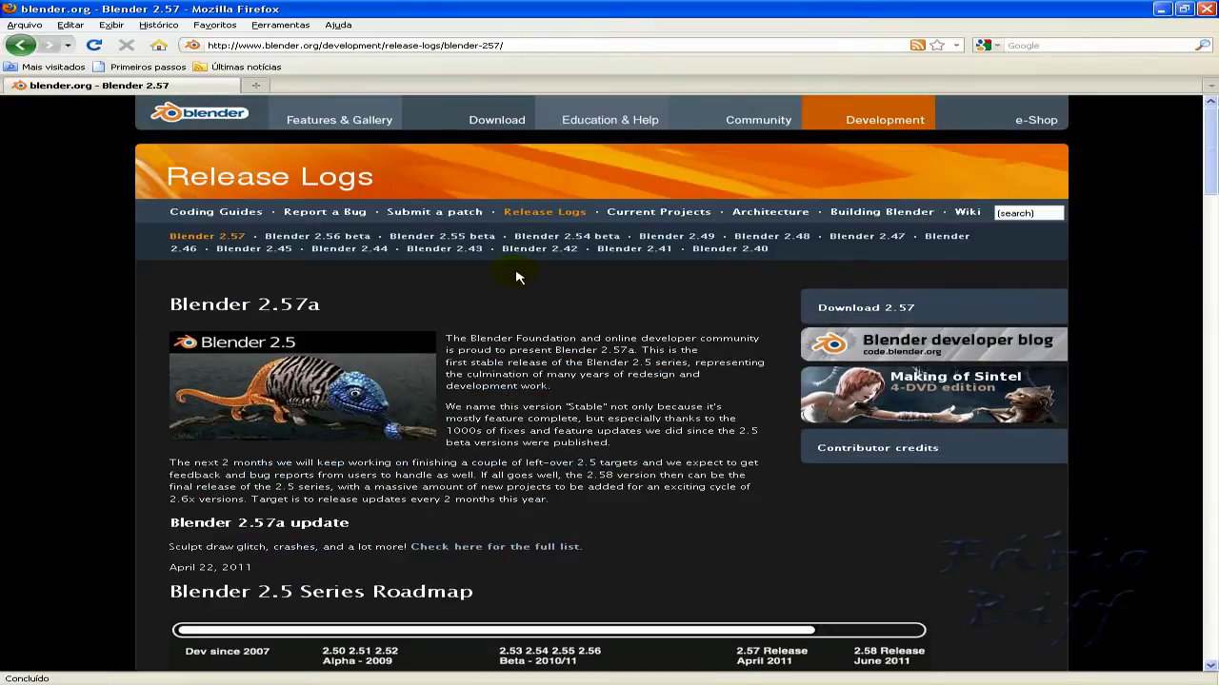
pyautogui.scroll(-5, 519, 290)
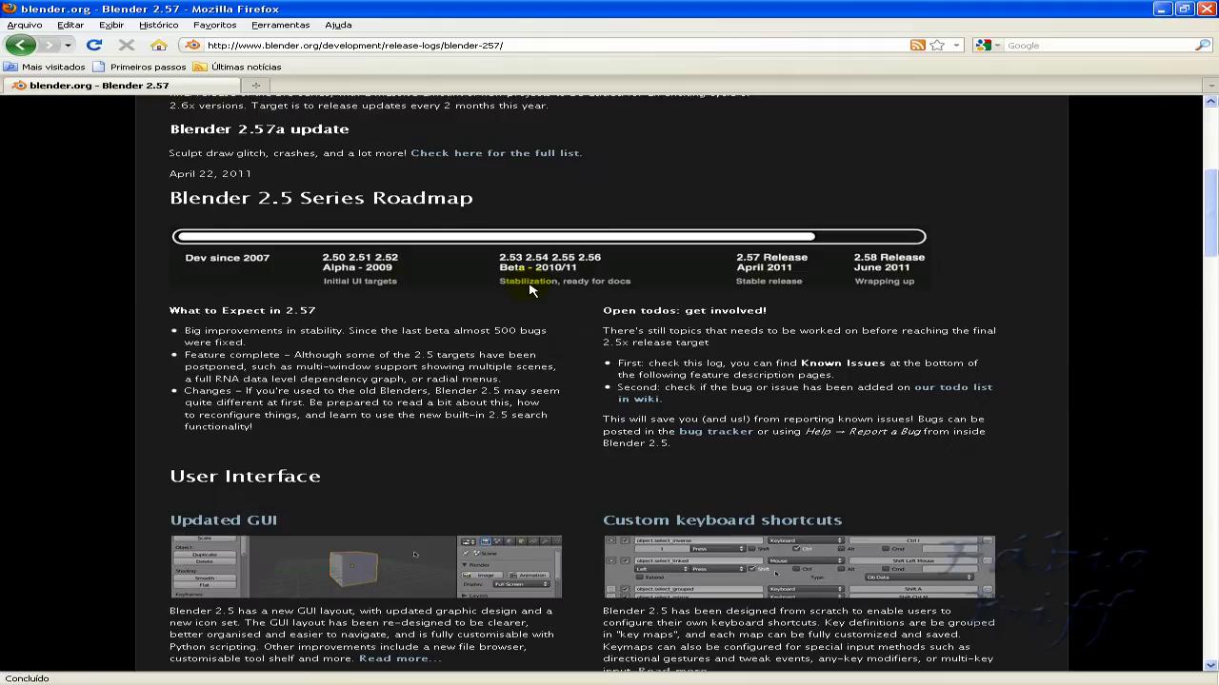
pyautogui.scroll(-3, 521, 291)
pyautogui.scroll(-5, 525, 290)
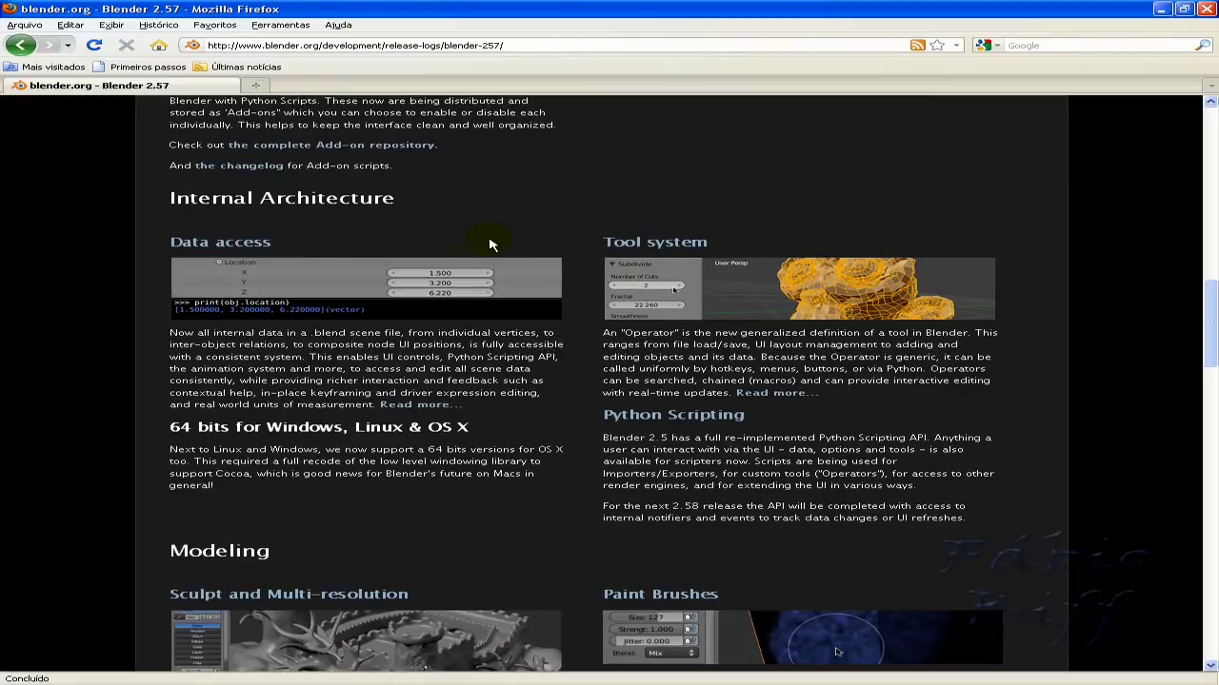
pyautogui.scroll(-5, 571, 257)
pyautogui.scroll(-8, 610, 276)
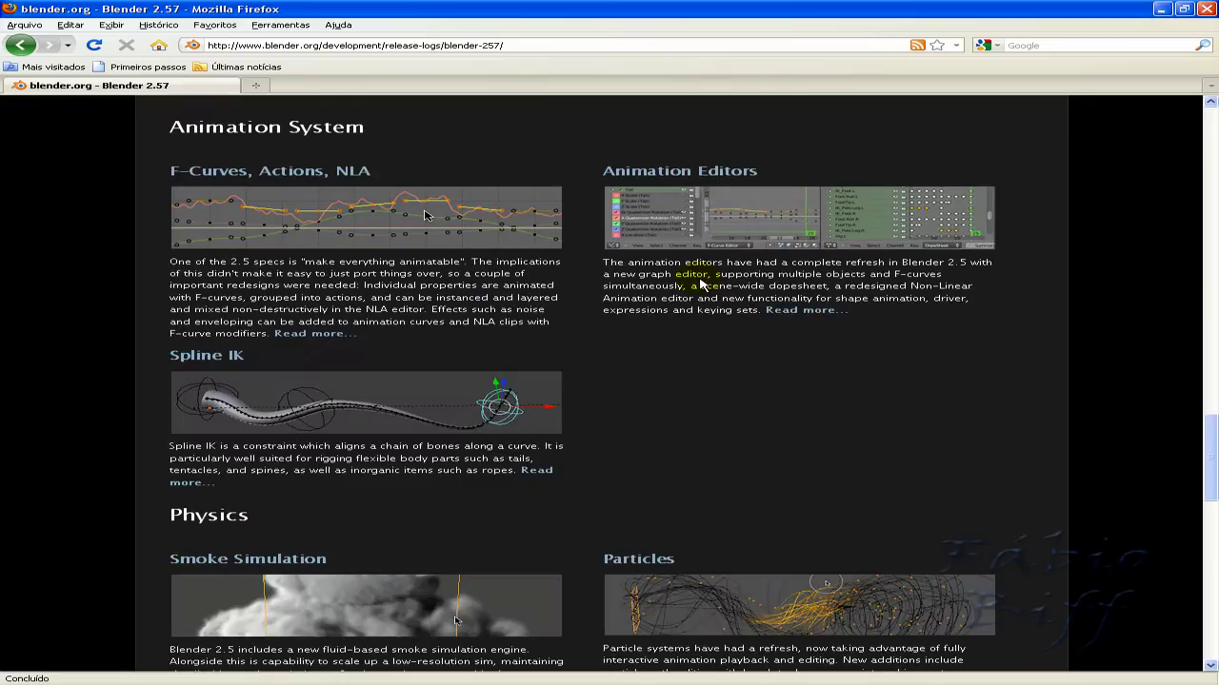
pyautogui.scroll(-3, 667, 286)
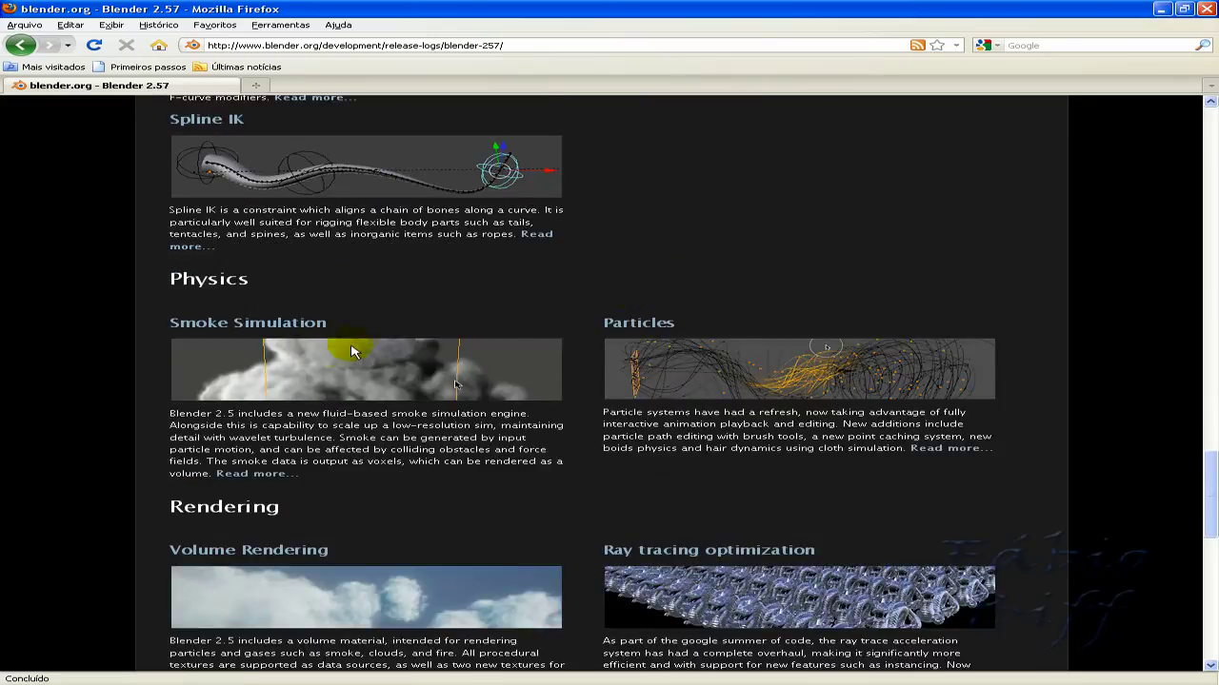
pyautogui.scroll(-3, 369, 366)
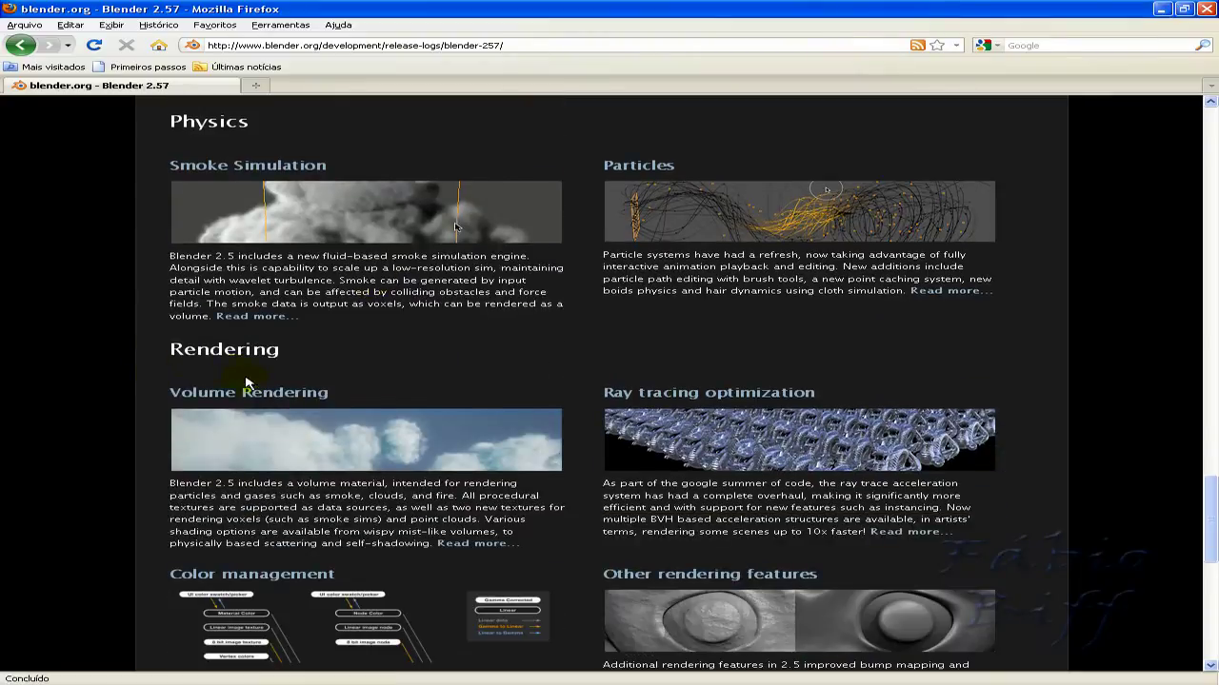
pyautogui.scroll(-3, 407, 383)
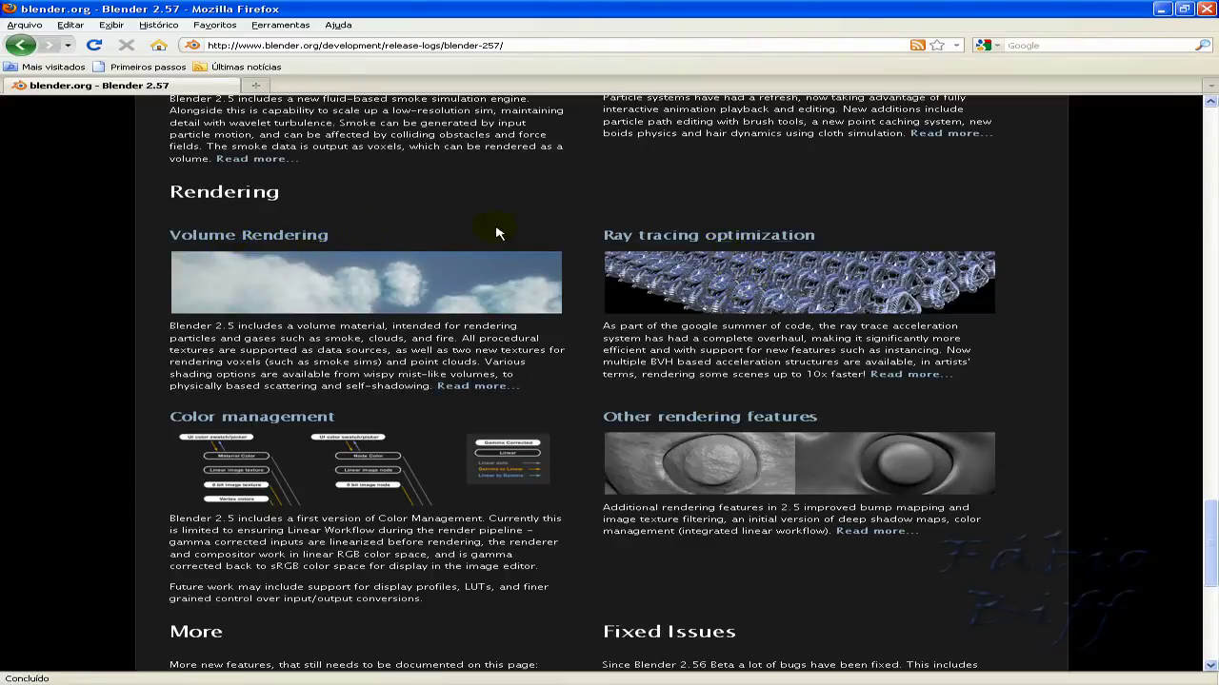
pyautogui.scroll(-8, 438, 266)
pyautogui.scroll(5, 385, 293)
pyautogui.scroll(4, 362, 303)
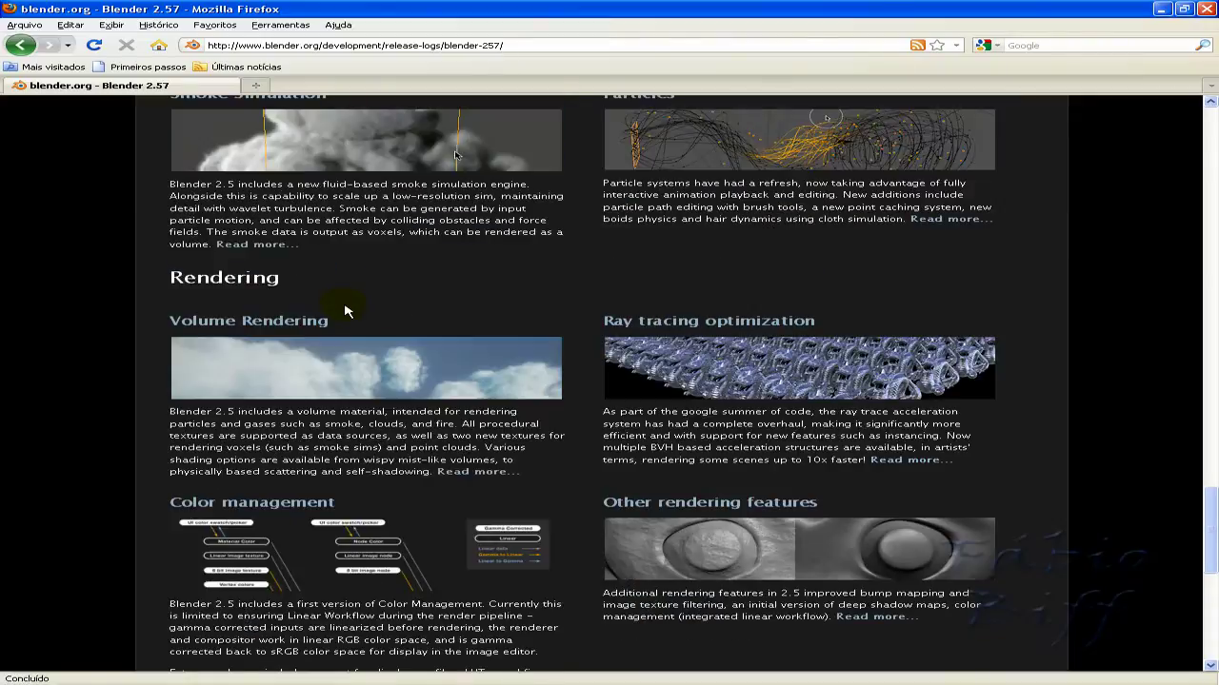
# Open the Volume Rendering article in a new tab and read its Shading, Appearance and Voxel Data sections
pyautogui.rightClick(250, 324)
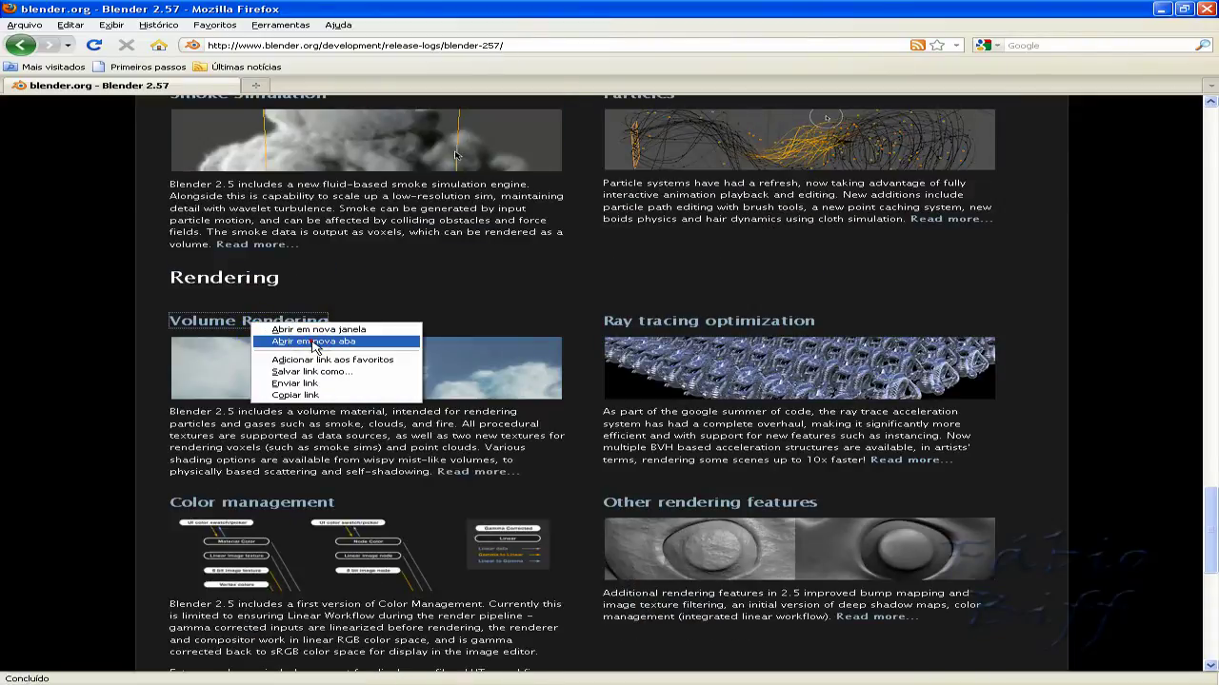
pyautogui.click(311, 339)
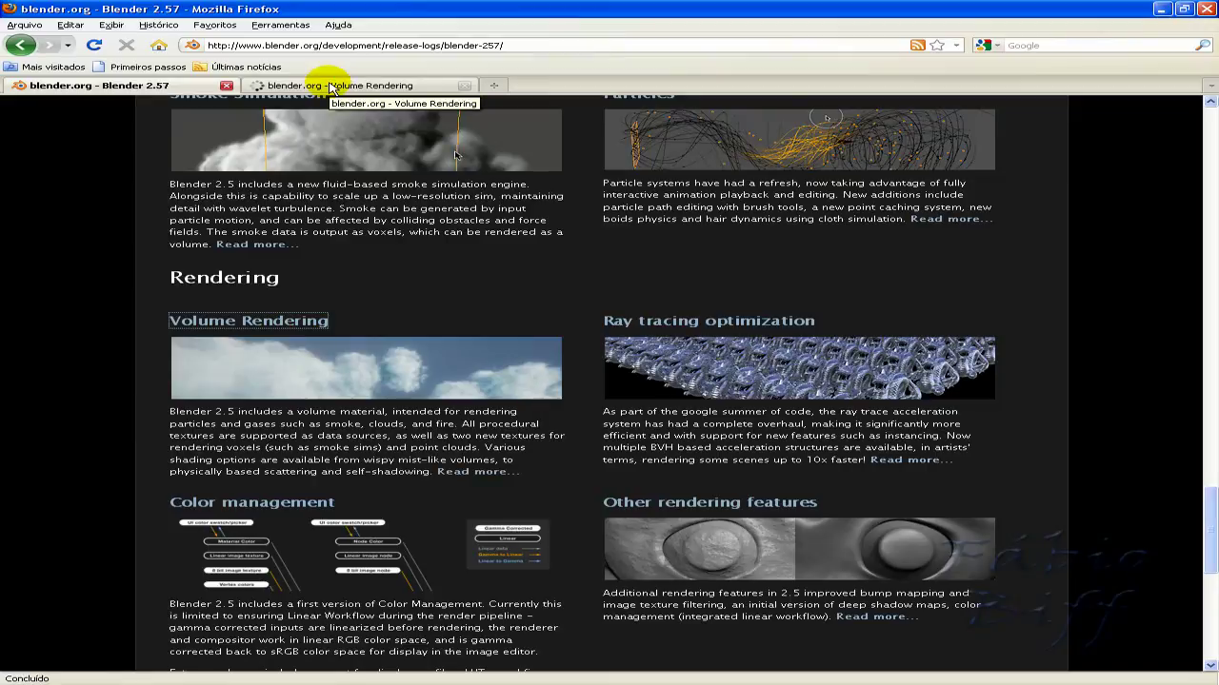
pyautogui.click(332, 88)
pyautogui.scroll(-2, 349, 394)
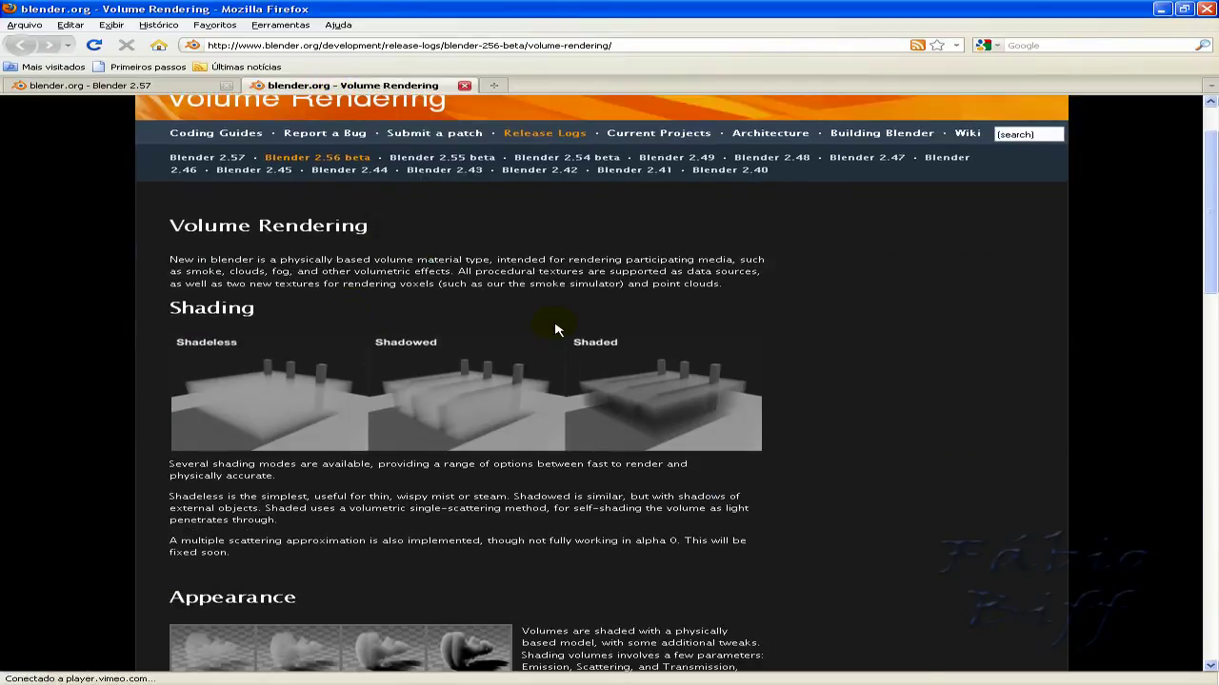
pyautogui.scroll(-5, 430, 360)
pyautogui.scroll(-4, 429, 357)
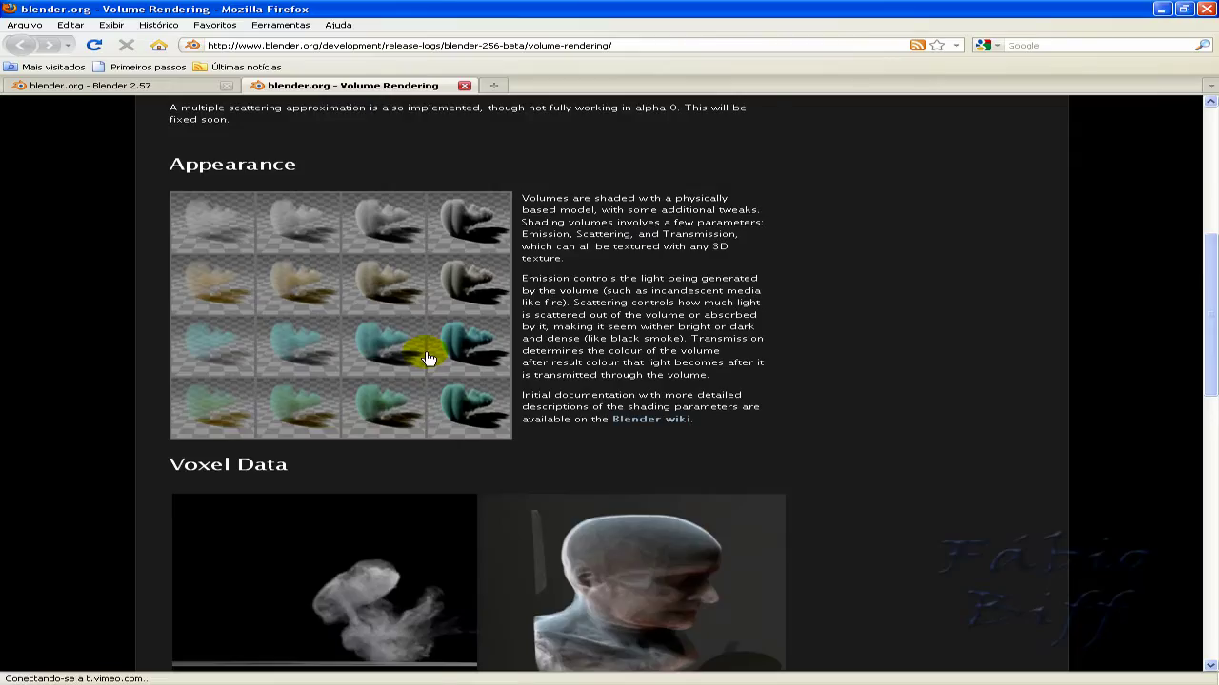
pyautogui.scroll(-5, 428, 358)
pyautogui.scroll(-10, 427, 358)
pyautogui.scroll(20, 427, 354)
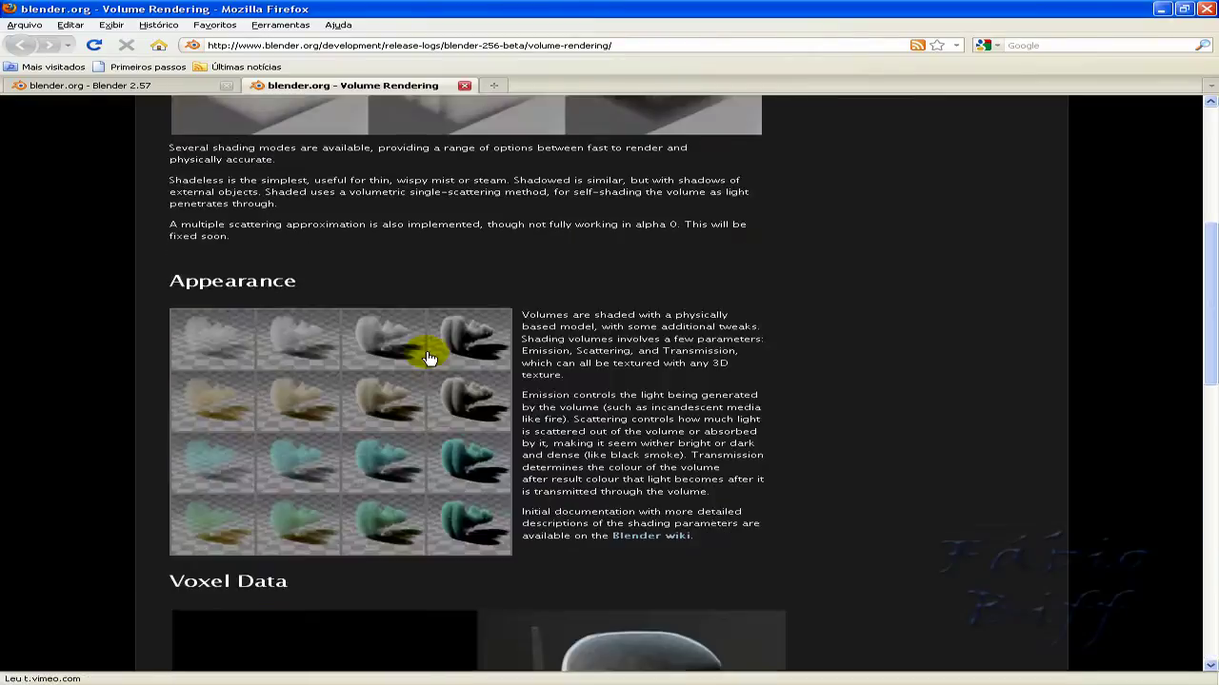
pyautogui.scroll(10, 426, 353)
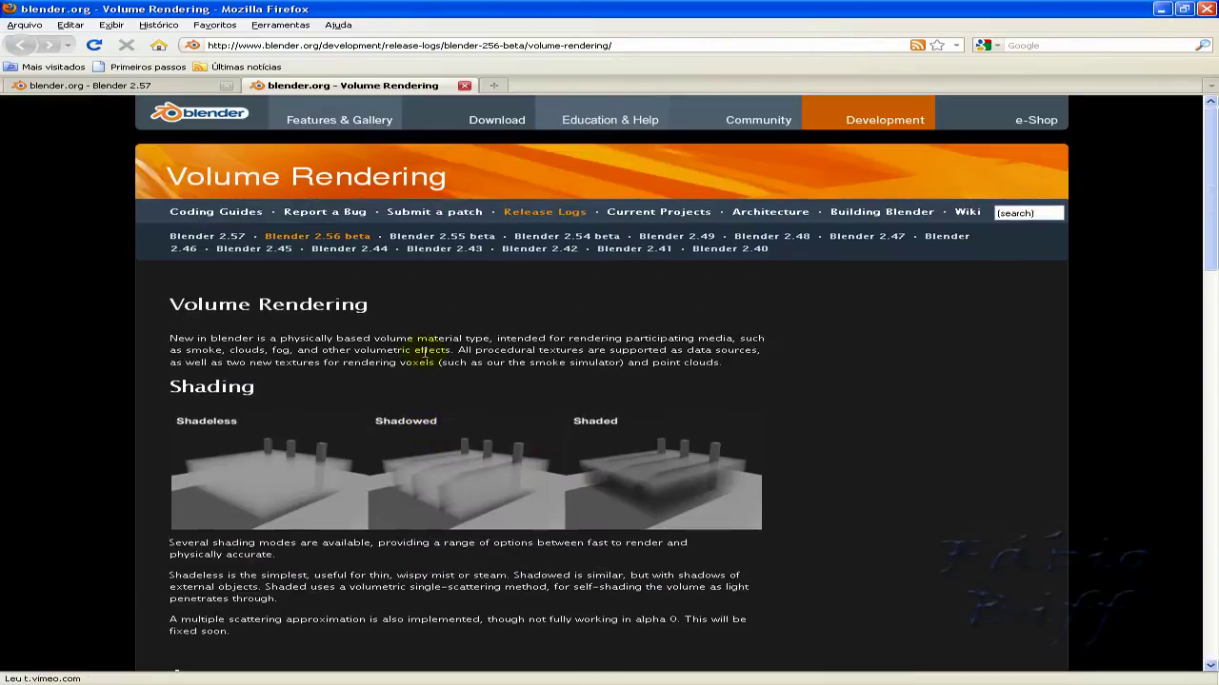
pyautogui.click(465, 90)
pyautogui.scroll(8, 572, 299)
pyautogui.scroll(8, 571, 299)
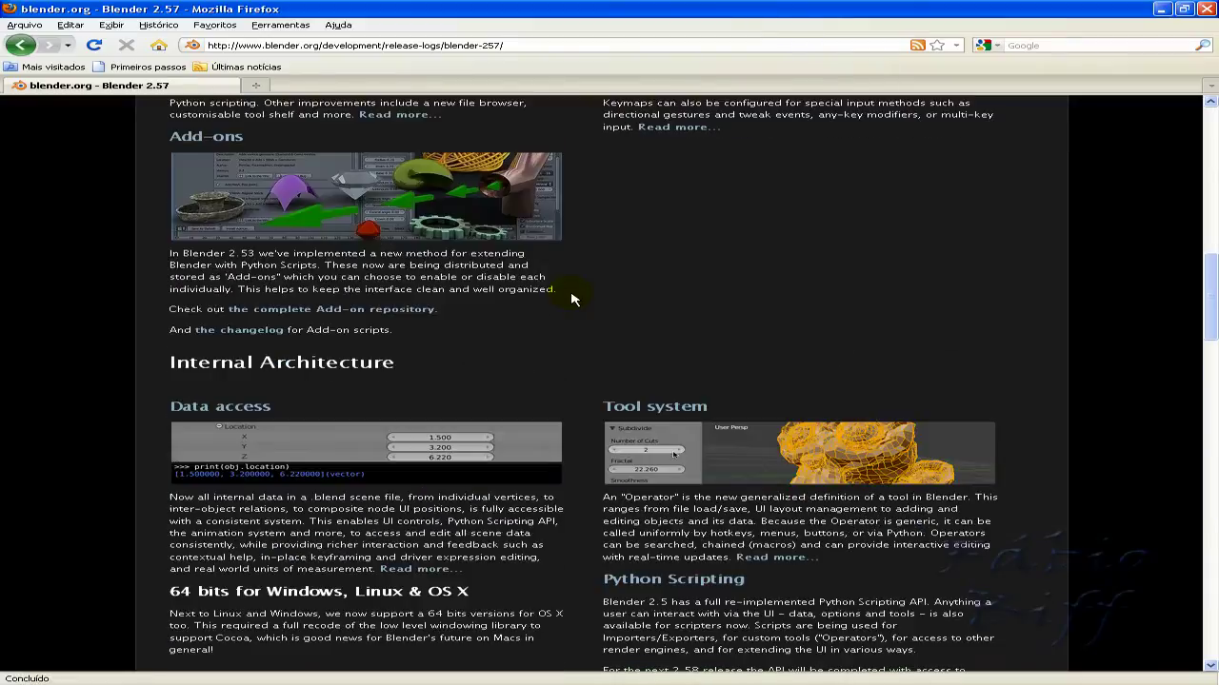
pyautogui.scroll(8, 571, 299)
pyautogui.scroll(5, 571, 299)
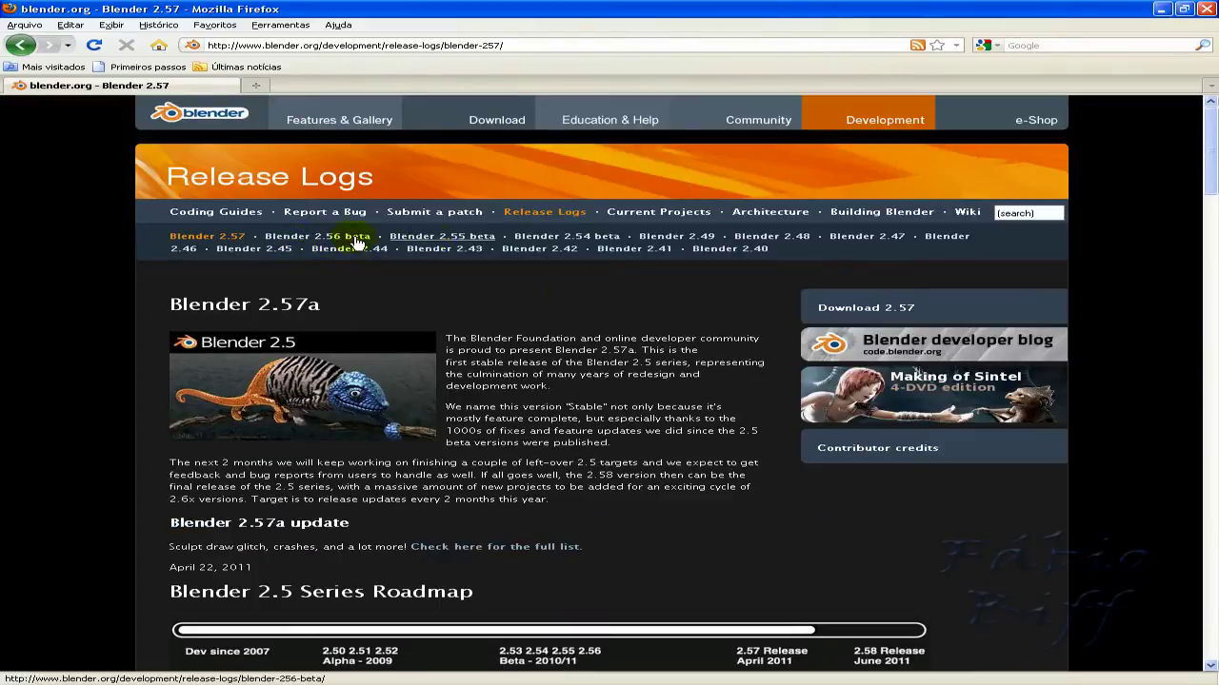
pyautogui.click(683, 238)
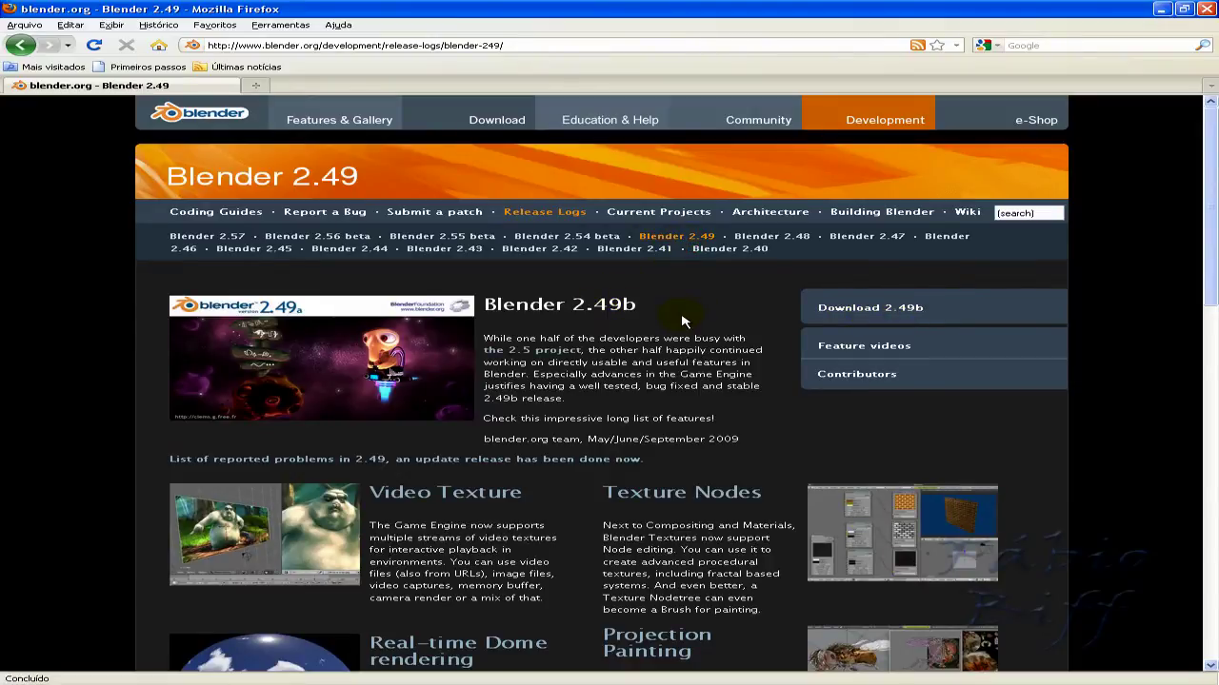
pyautogui.scroll(-5, 657, 312)
pyautogui.scroll(-3, 655, 308)
pyautogui.scroll(-5, 652, 305)
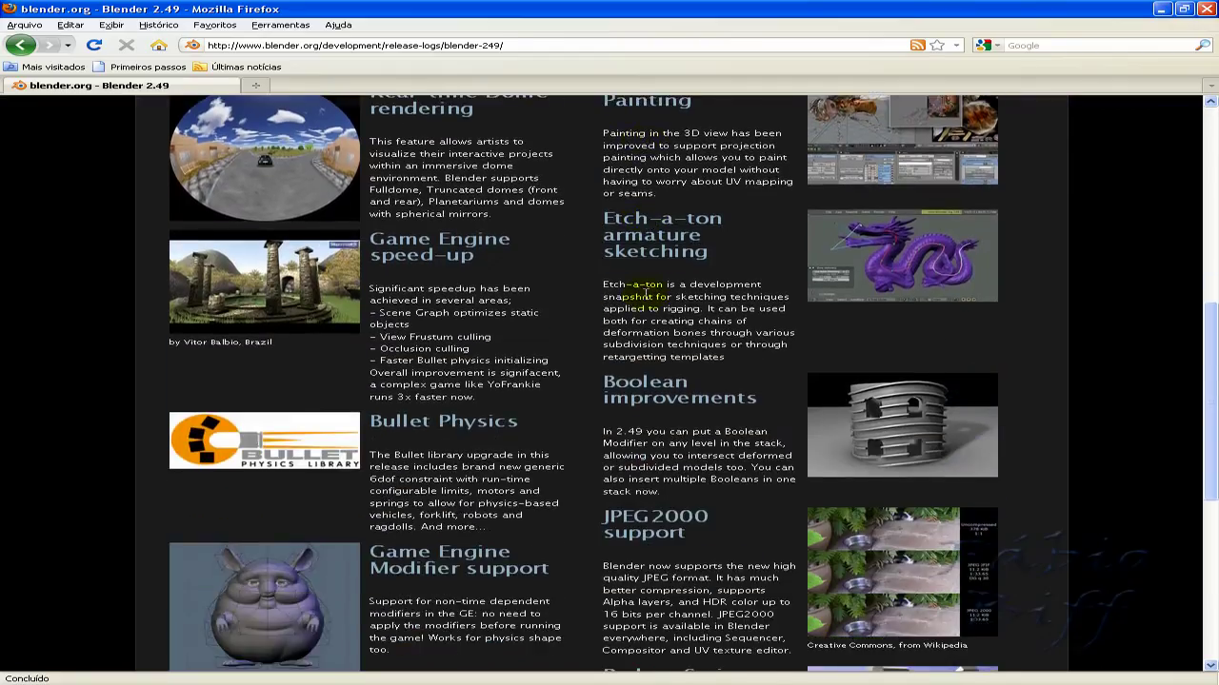
pyautogui.scroll(-5, 647, 299)
pyautogui.scroll(3, 652, 302)
pyautogui.scroll(5, 657, 309)
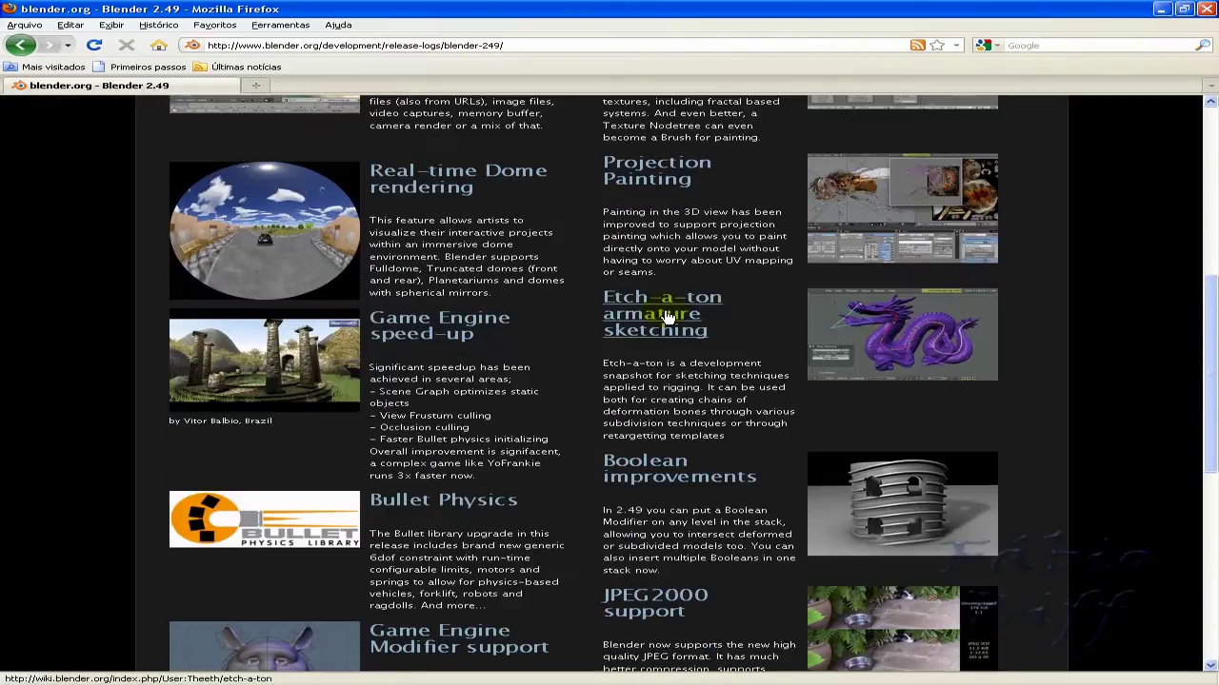
pyautogui.scroll(10, 664, 319)
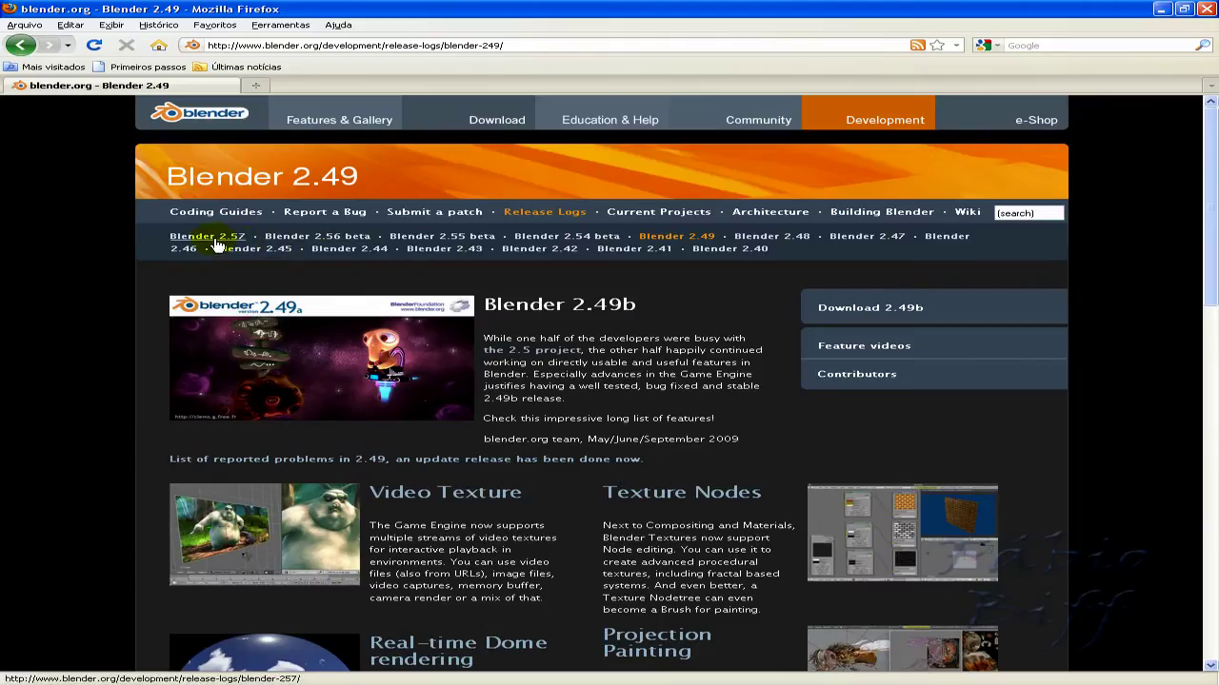
# Open the 'Blender 2.57' release log showing the 2.57a introduction and 2.5 roadmap
pyautogui.click(212, 240)
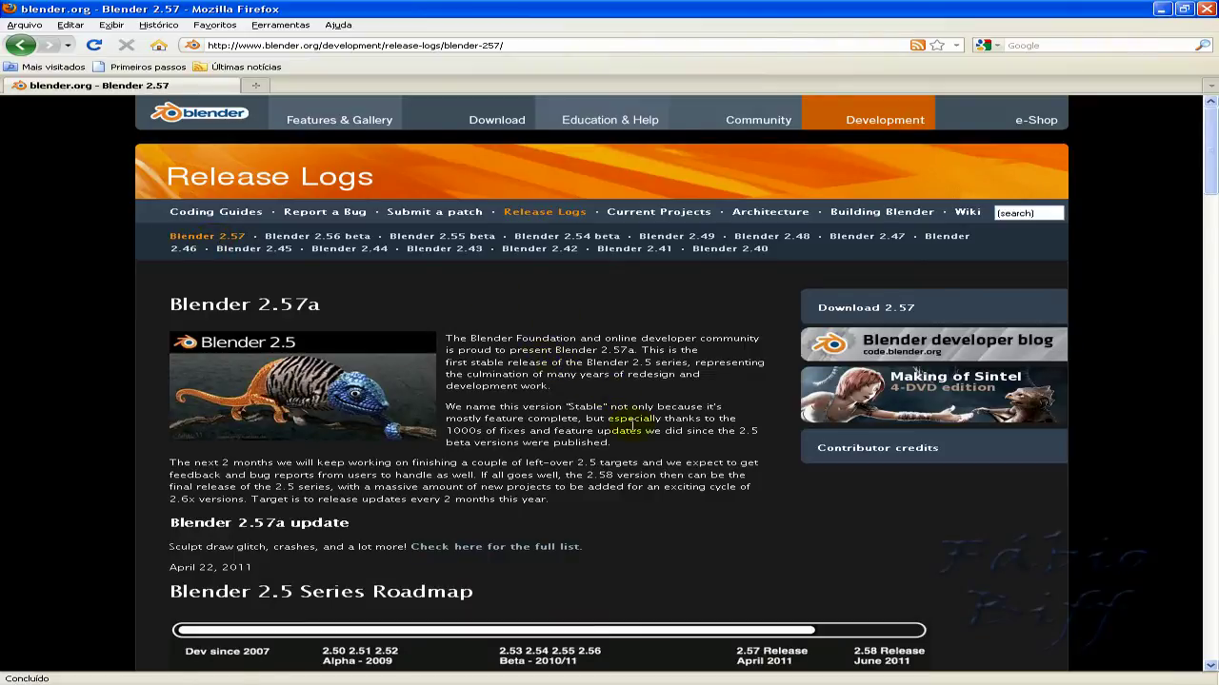
pyautogui.scroll(-5, 619, 455)
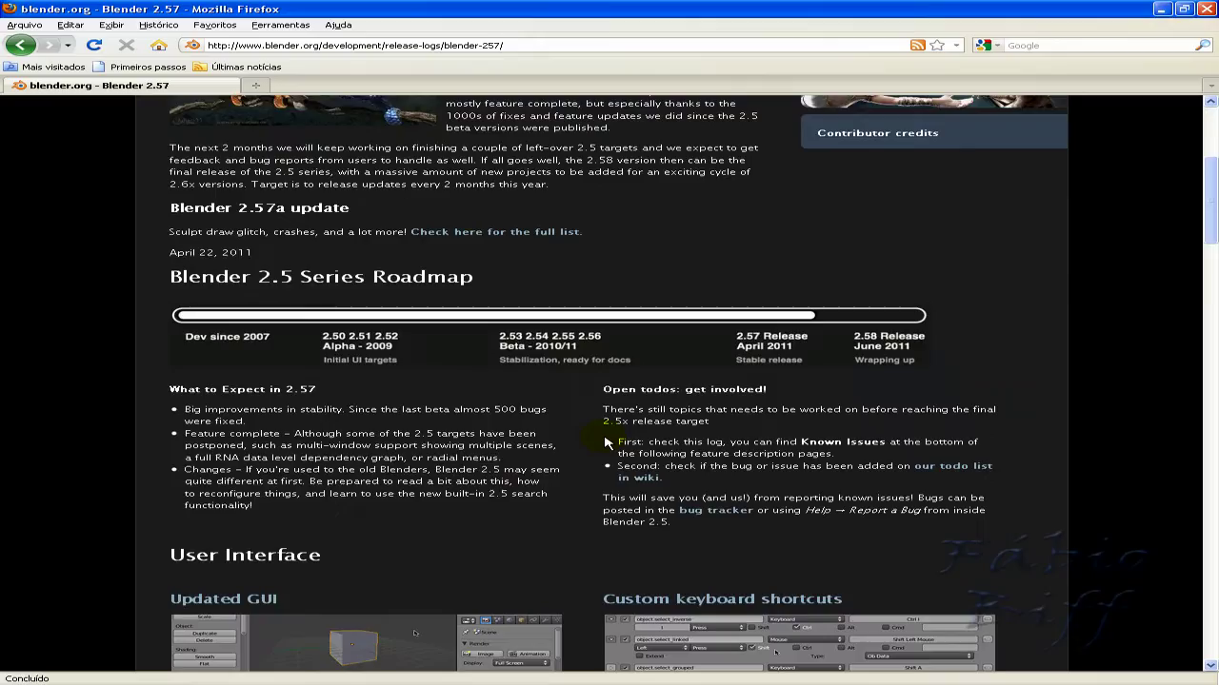
pyautogui.scroll(5, 609, 445)
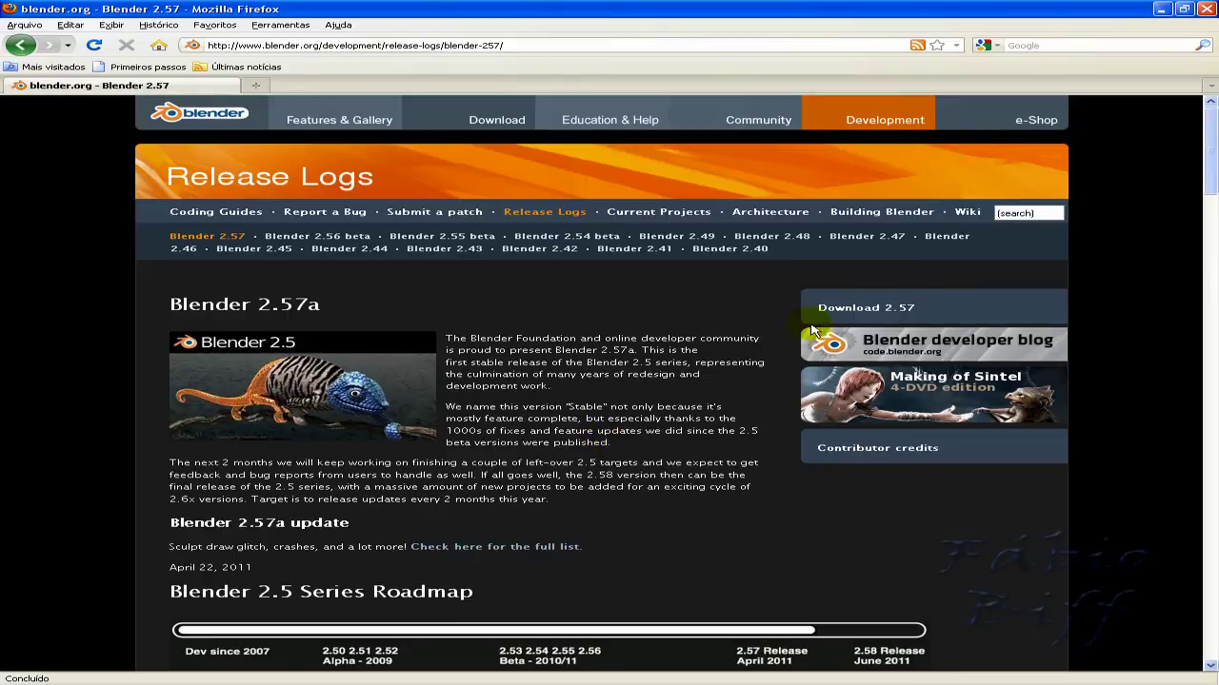
# Browse the Blender 2.57 download options for each platform, then go to Education & Help
pyautogui.click(874, 310)
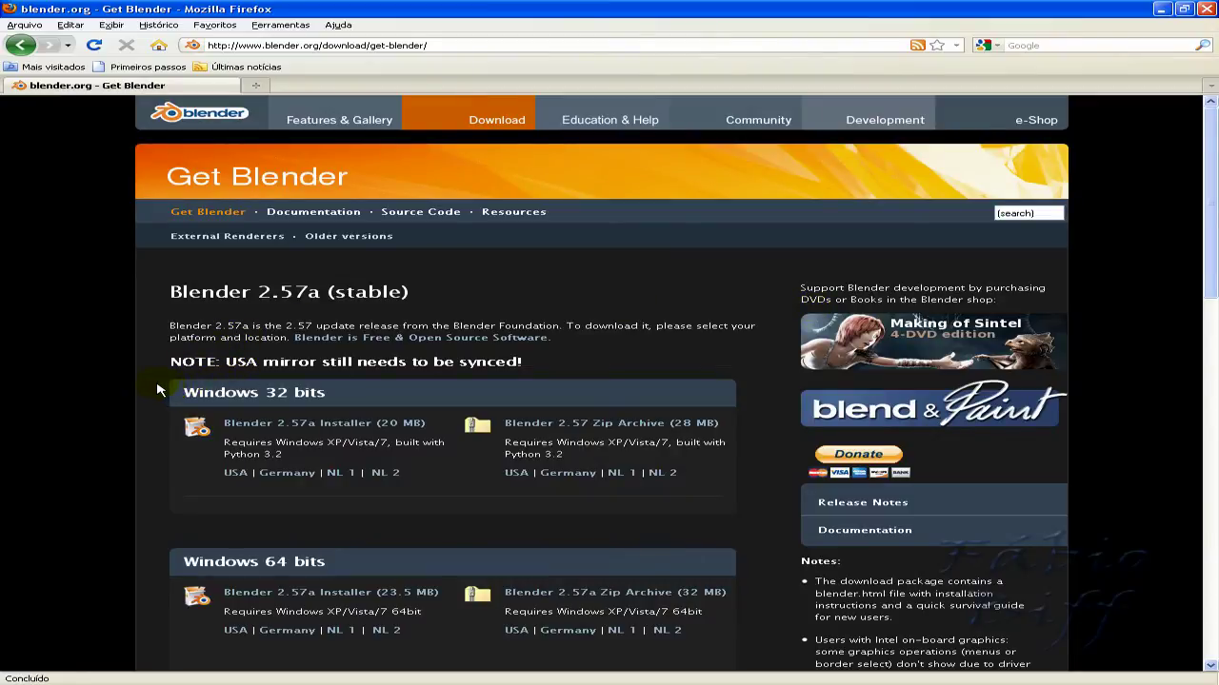
pyautogui.scroll(-5, 158, 390)
pyautogui.scroll(-5, 158, 388)
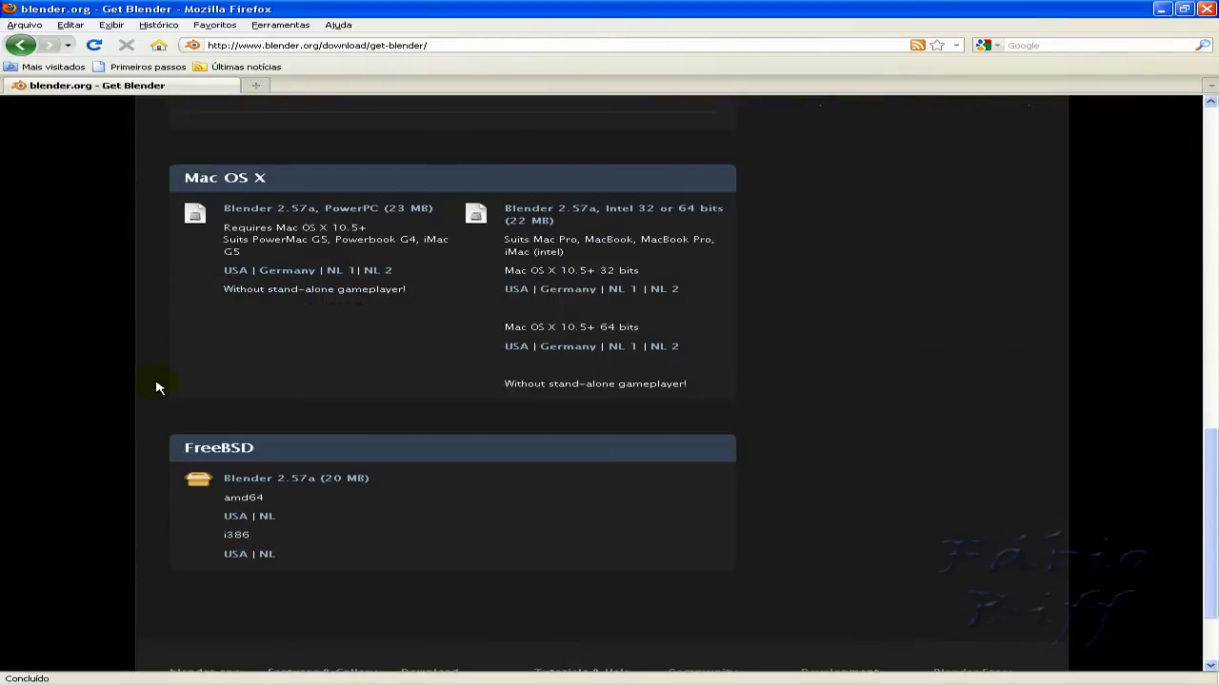
pyautogui.scroll(2, 158, 387)
pyautogui.scroll(5, 158, 388)
pyautogui.scroll(3, 158, 387)
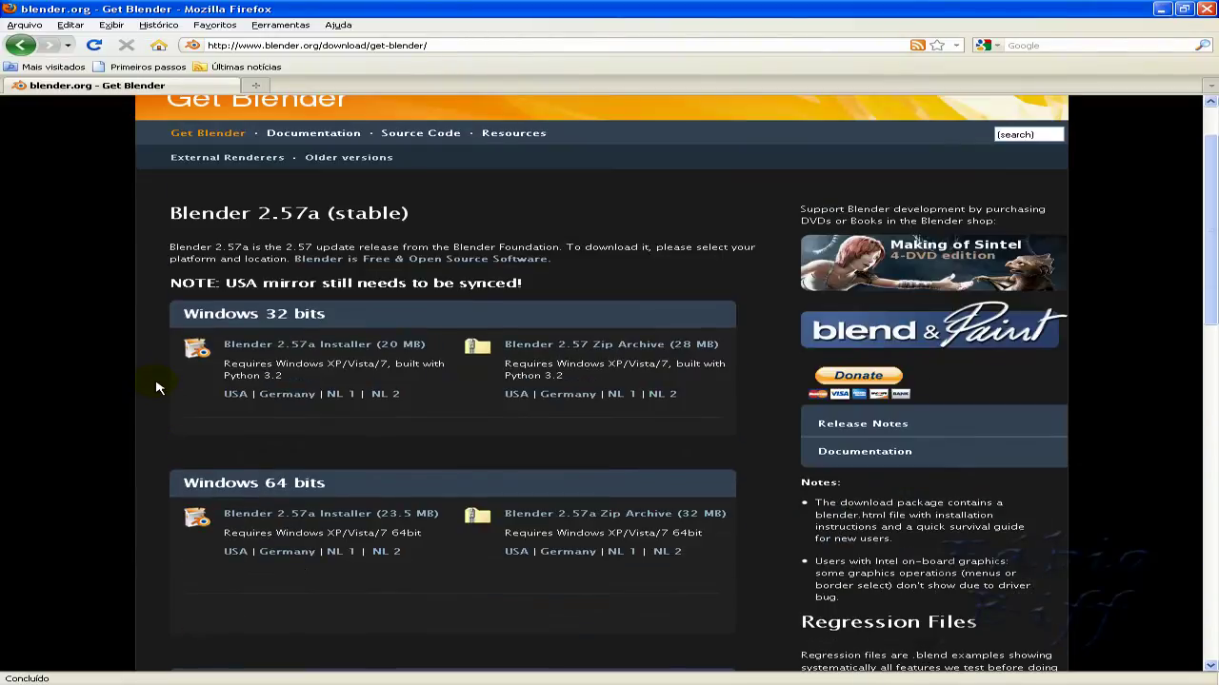
pyautogui.scroll(-4, 158, 385)
pyautogui.scroll(-1, 172, 390)
pyautogui.scroll(4, 173, 362)
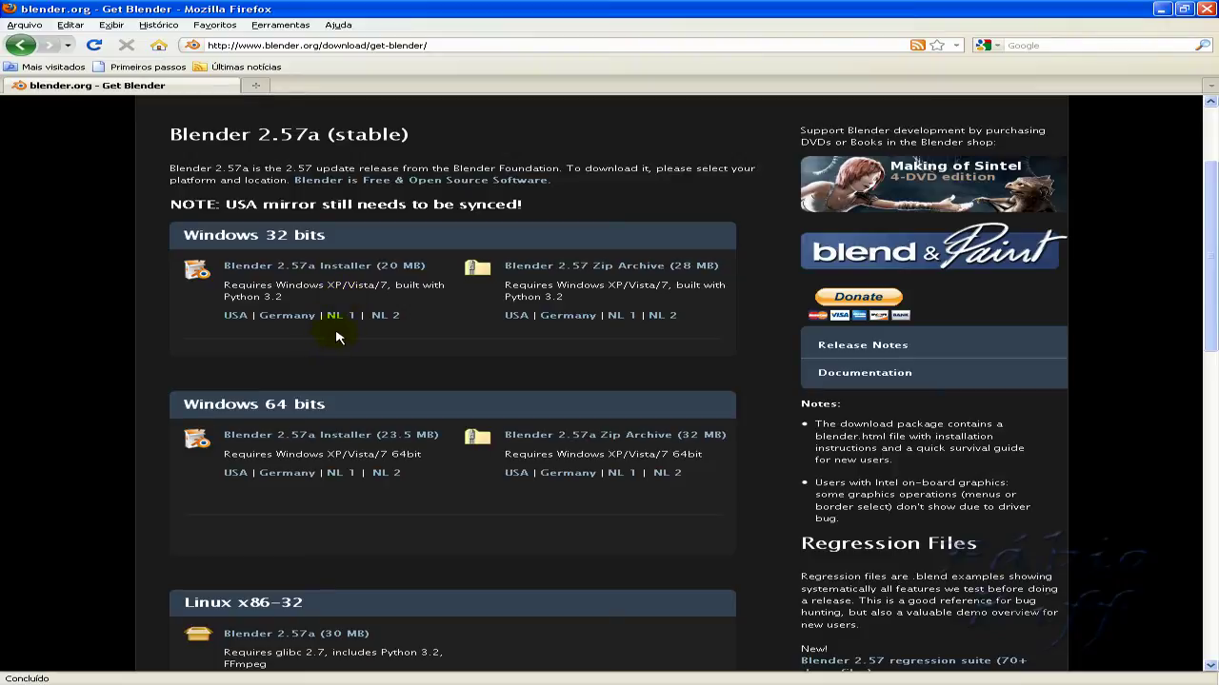
pyautogui.scroll(3, 337, 337)
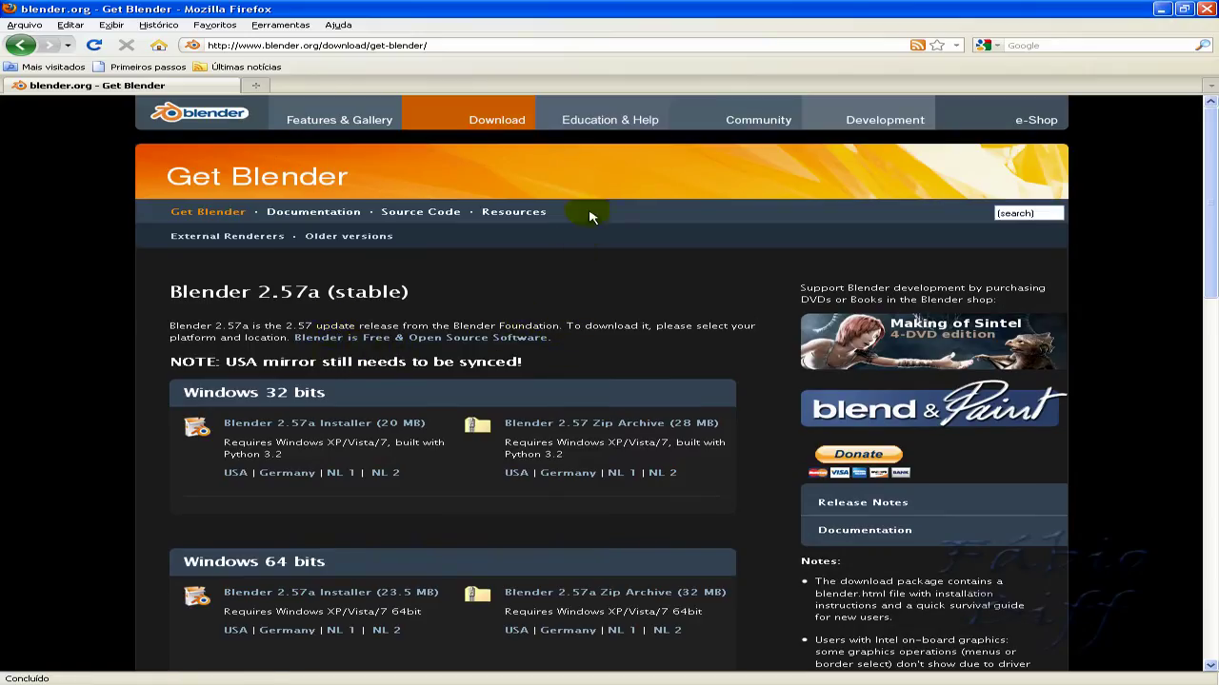
pyautogui.click(619, 126)
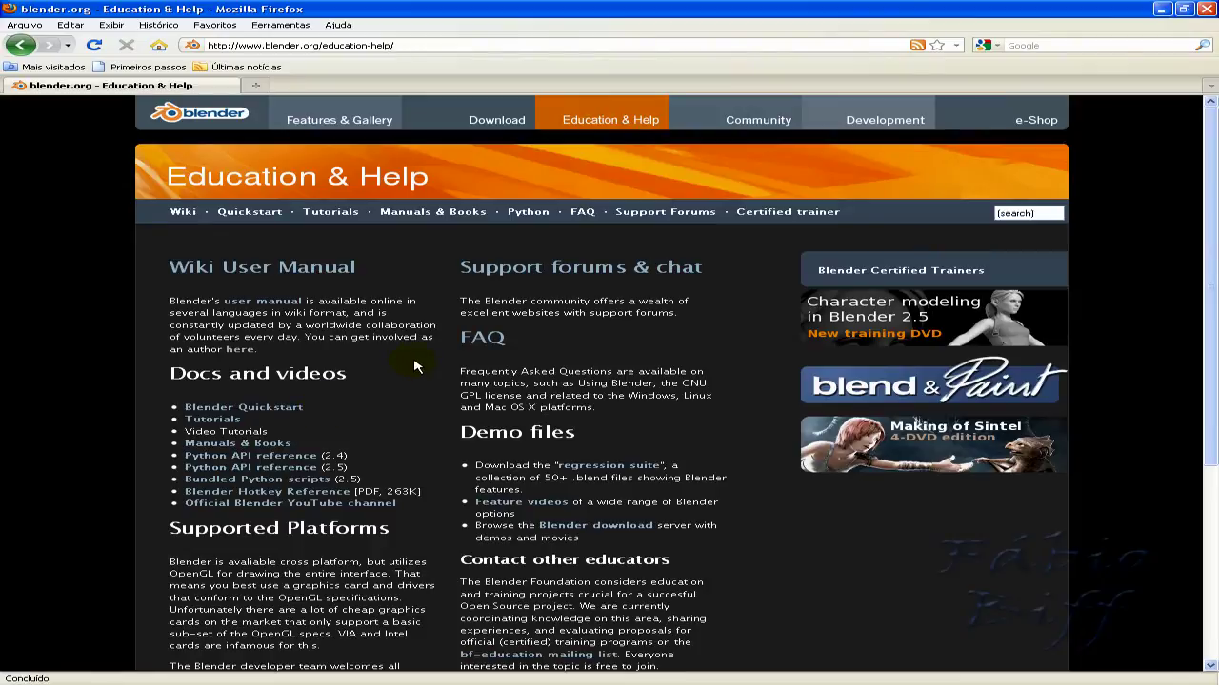
# Open the Wiki User Manual from the Education & Help page
pyautogui.scroll(-1, 415, 364)
pyautogui.scroll(1, 381, 359)
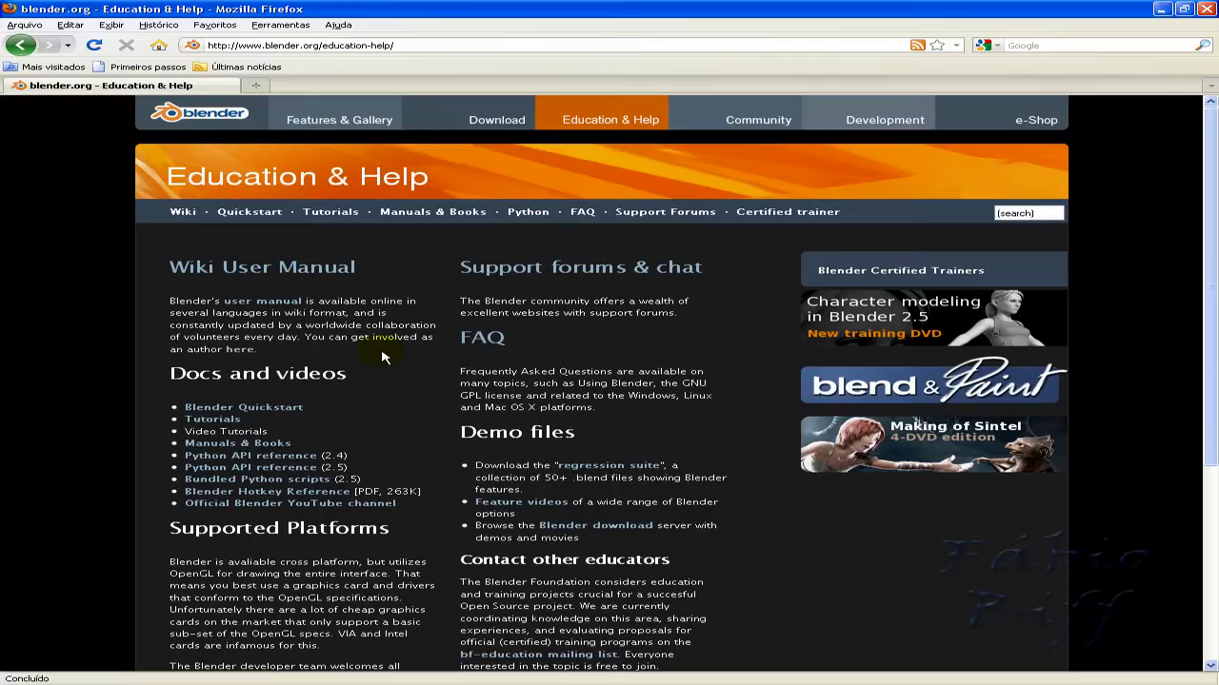
pyautogui.click(271, 271)
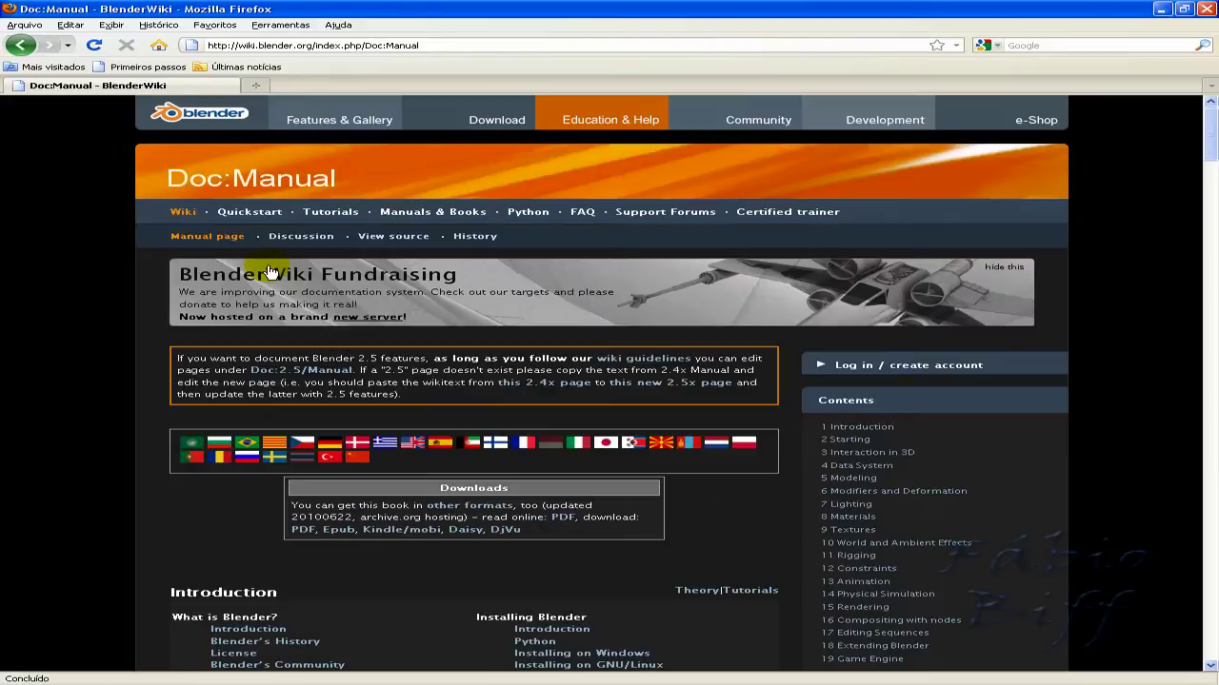
# Scroll the Doc:Manual contents to the Modifiers and Deformation chapter
pyautogui.scroll(-4, 321, 352)
pyautogui.scroll(-3, 324, 348)
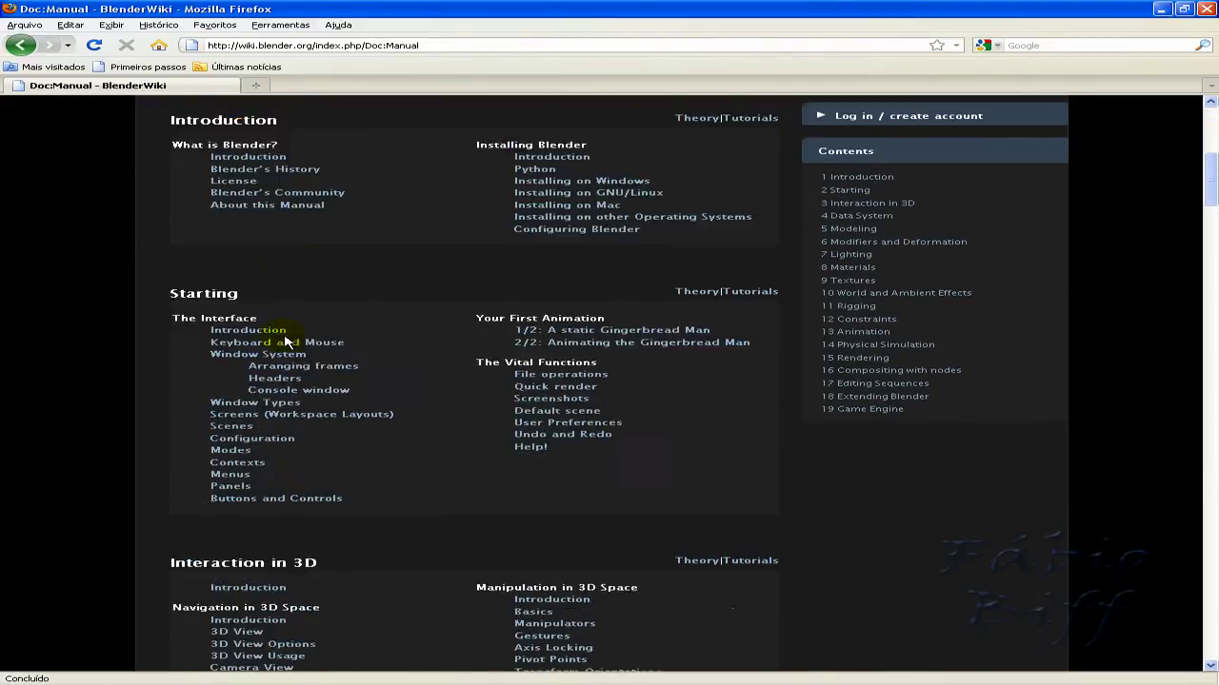
pyautogui.scroll(-4, 290, 348)
pyautogui.scroll(-7, 285, 341)
pyautogui.scroll(-4, 286, 341)
pyautogui.scroll(-6, 285, 341)
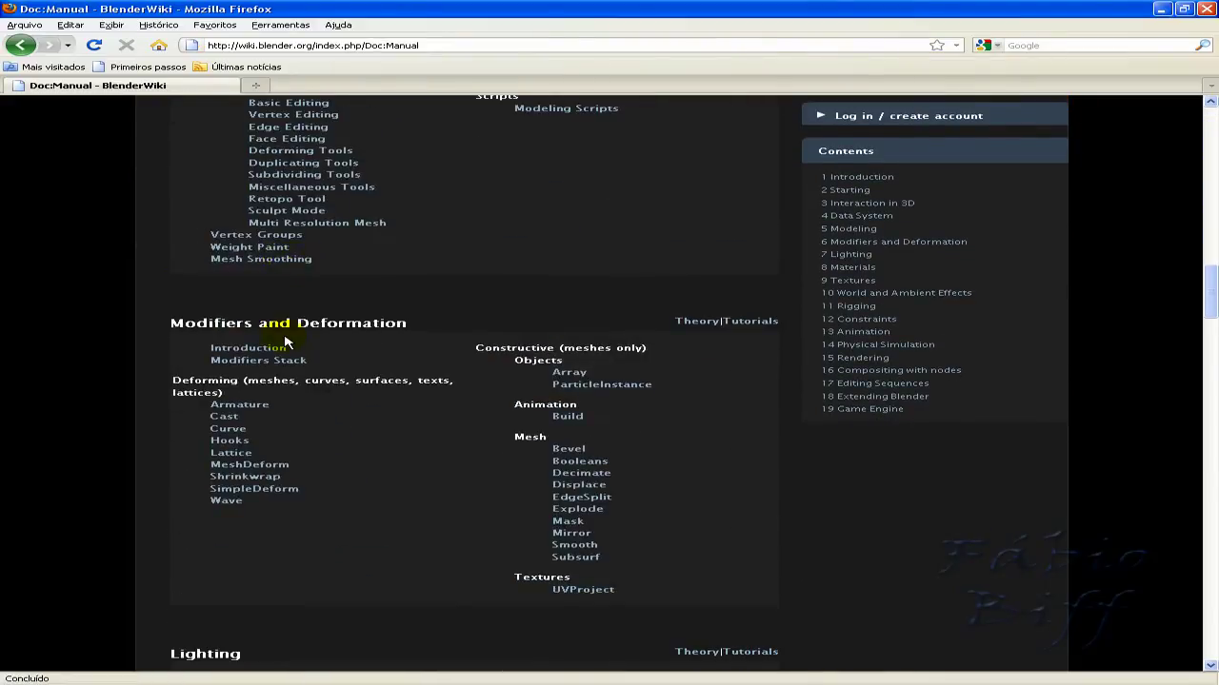
pyautogui.scroll(-5, 286, 340)
pyautogui.scroll(-5, 286, 341)
pyautogui.scroll(6, 286, 341)
pyautogui.scroll(3, 285, 340)
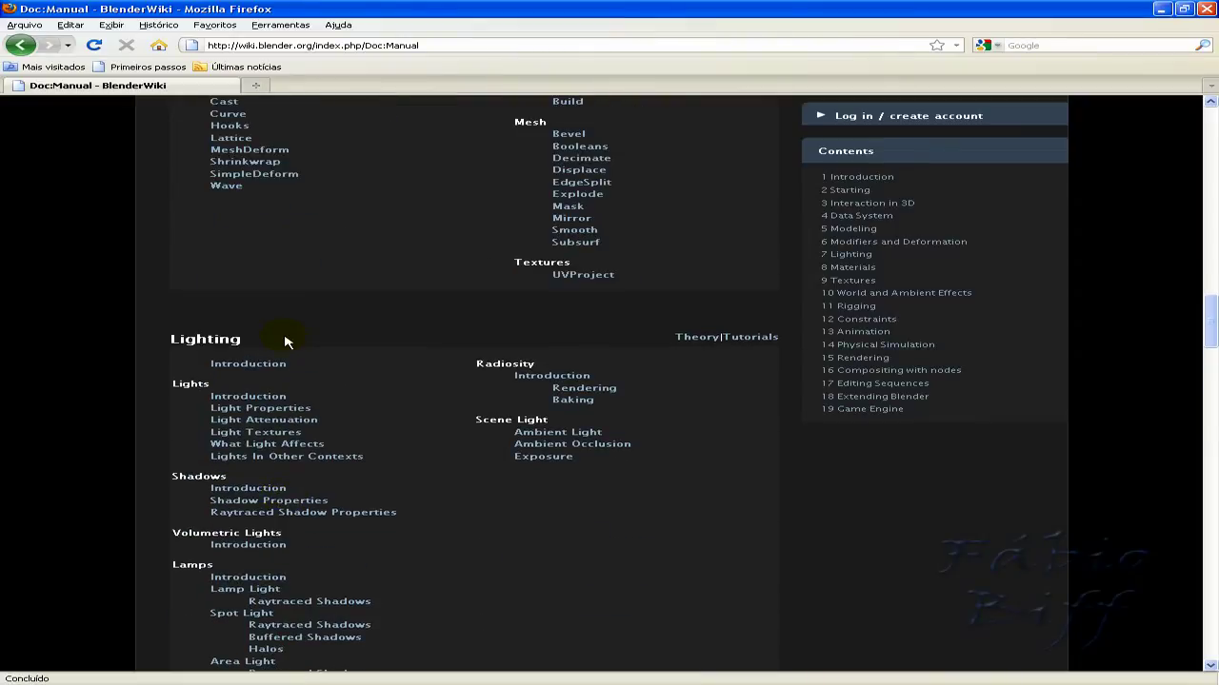
pyautogui.scroll(6, 286, 341)
pyautogui.scroll(7, 324, 343)
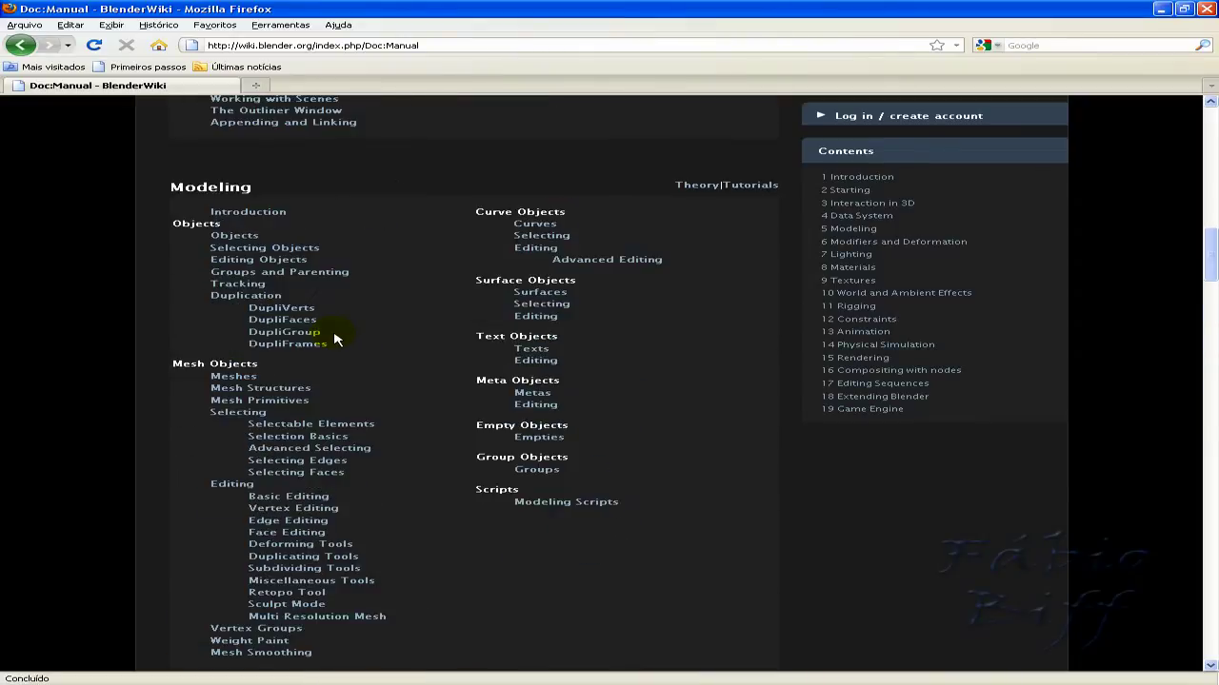
pyautogui.scroll(-7, 333, 338)
pyautogui.scroll(-10, 333, 338)
pyautogui.scroll(-1, 333, 338)
pyautogui.scroll(-6, 333, 338)
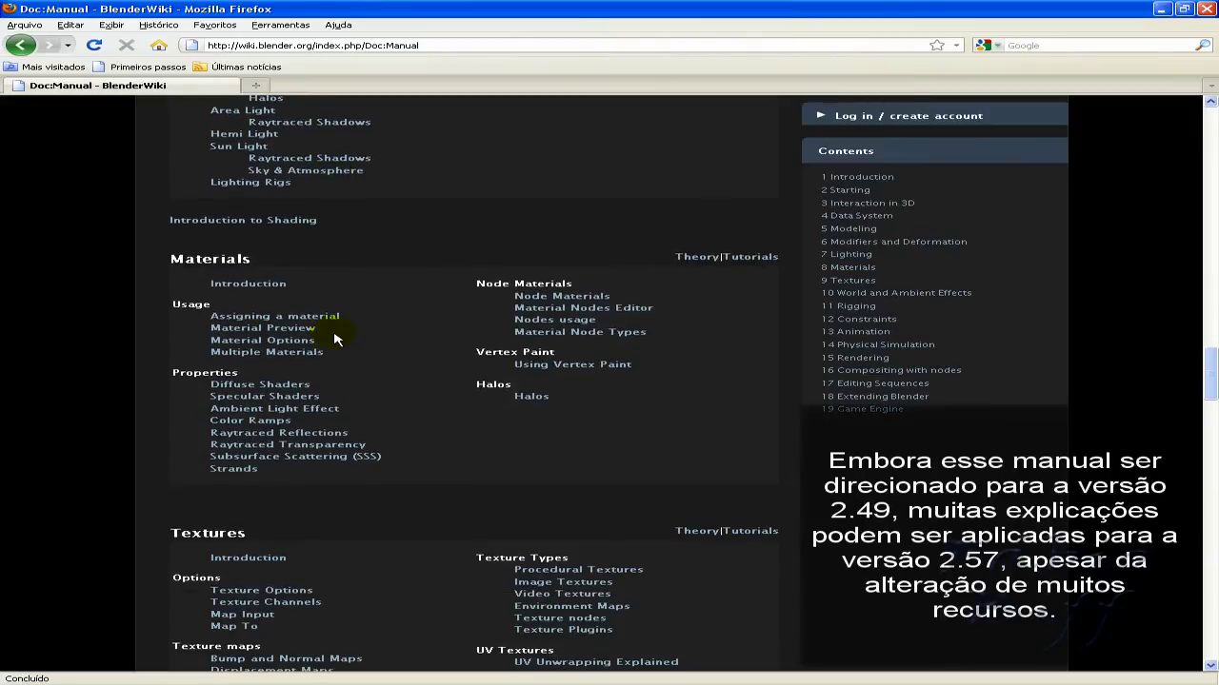
pyautogui.scroll(-2, 334, 338)
pyautogui.scroll(-3, 335, 338)
pyautogui.scroll(-9, 335, 338)
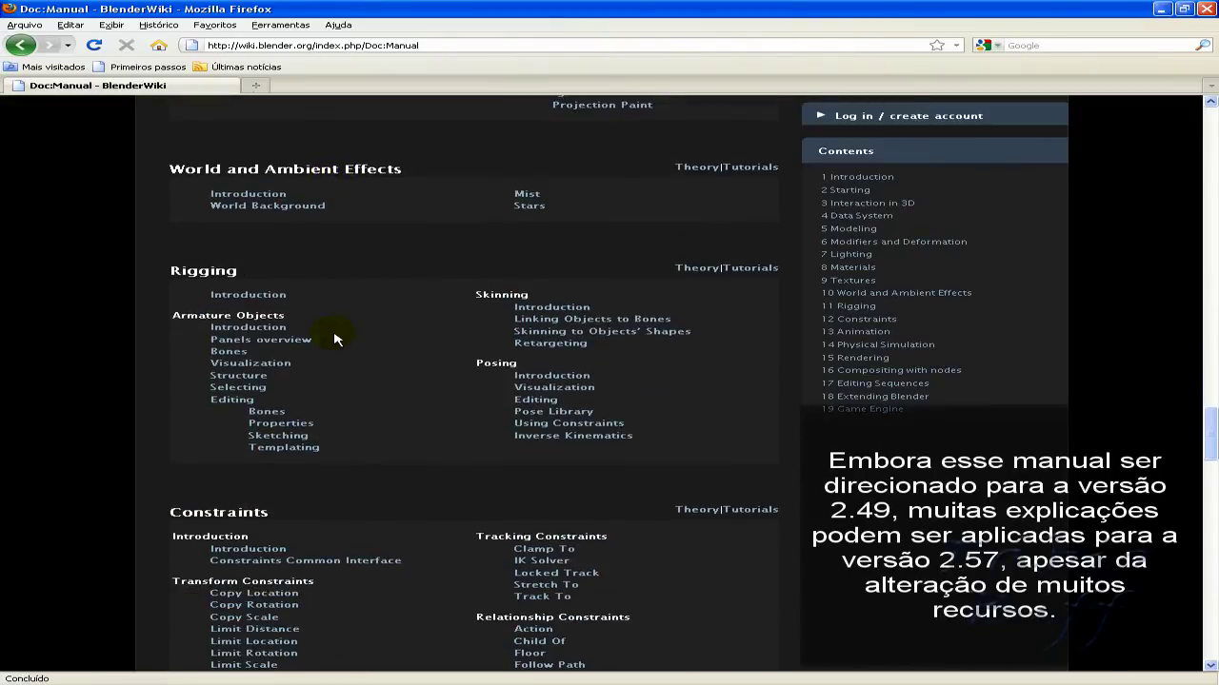
pyautogui.scroll(-1, 335, 338)
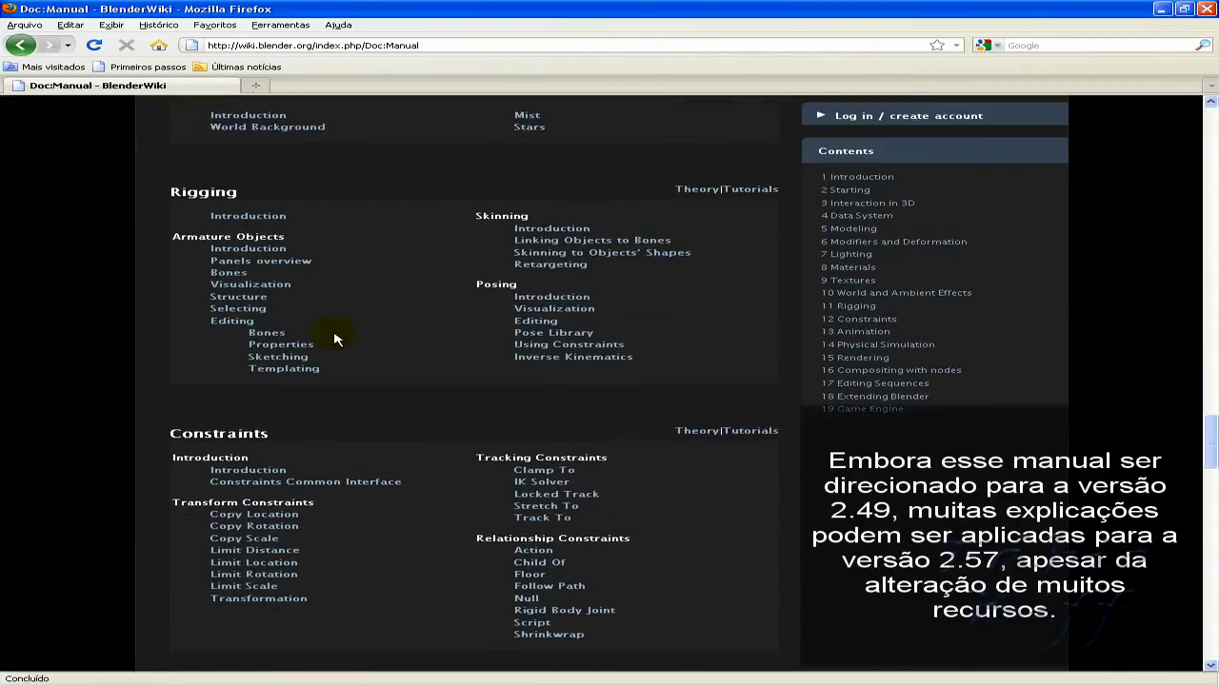
pyautogui.scroll(-1, 333, 338)
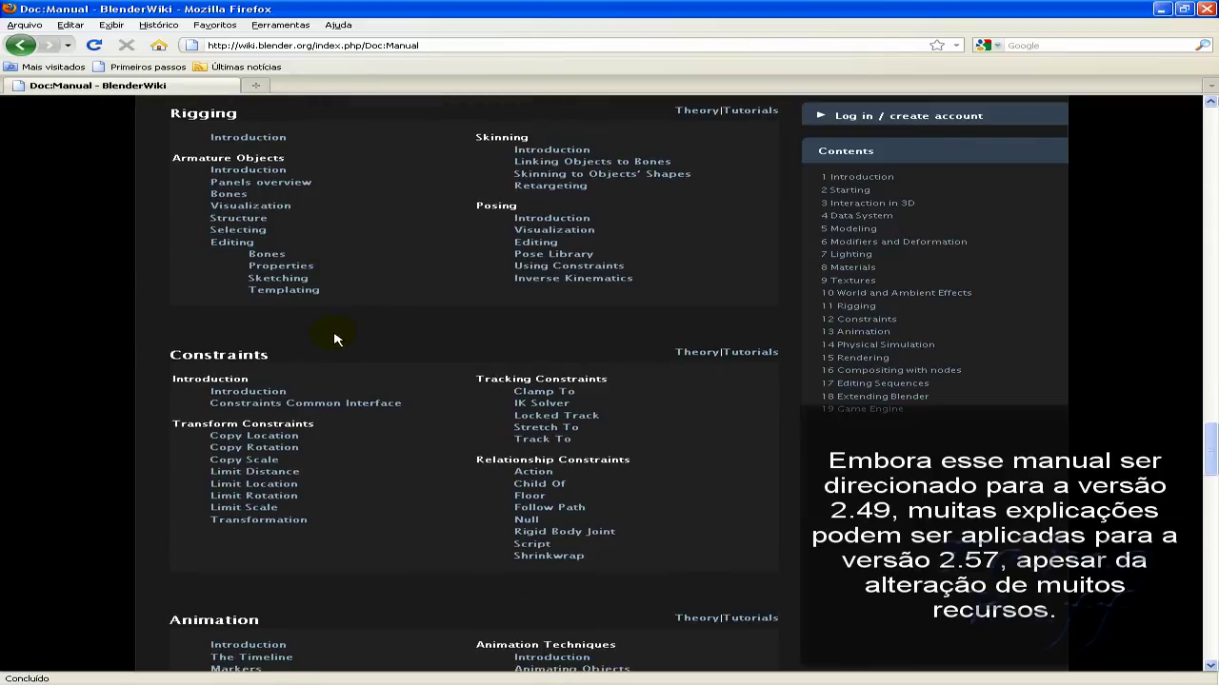
pyautogui.scroll(-6, 333, 338)
pyautogui.scroll(-4, 333, 338)
pyautogui.scroll(-6, 333, 338)
pyautogui.scroll(-5, 333, 338)
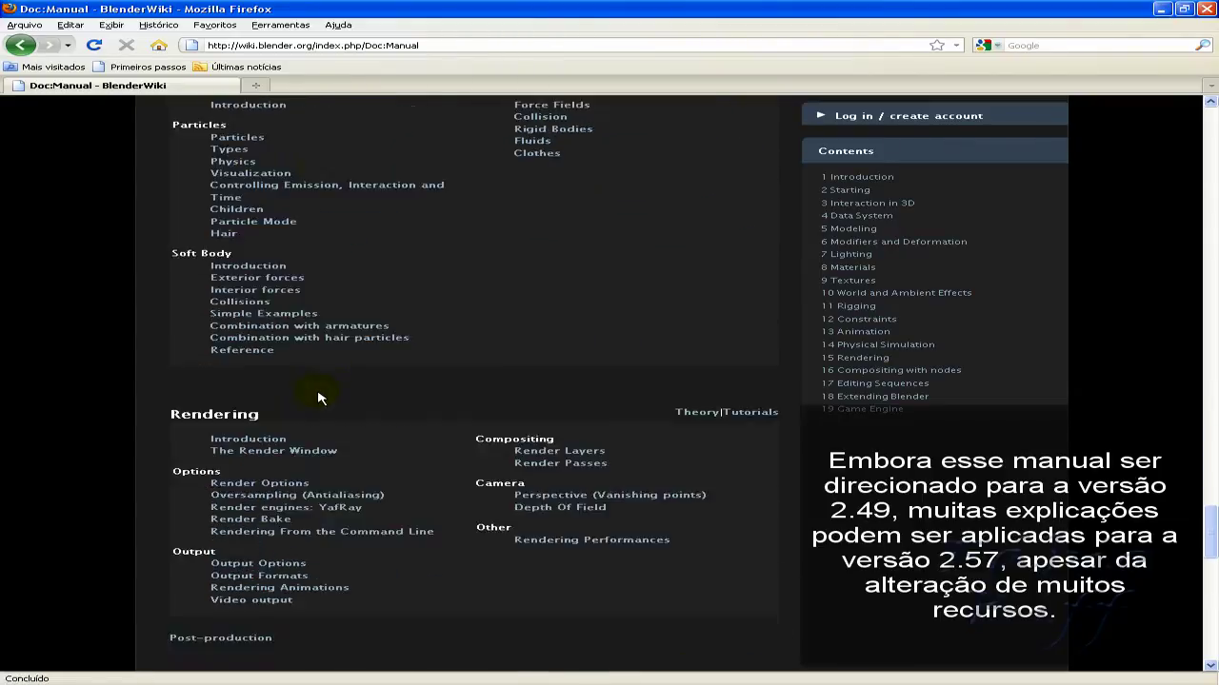
pyautogui.scroll(-5, 328, 381)
pyautogui.scroll(15, 327, 356)
pyautogui.scroll(5, 326, 356)
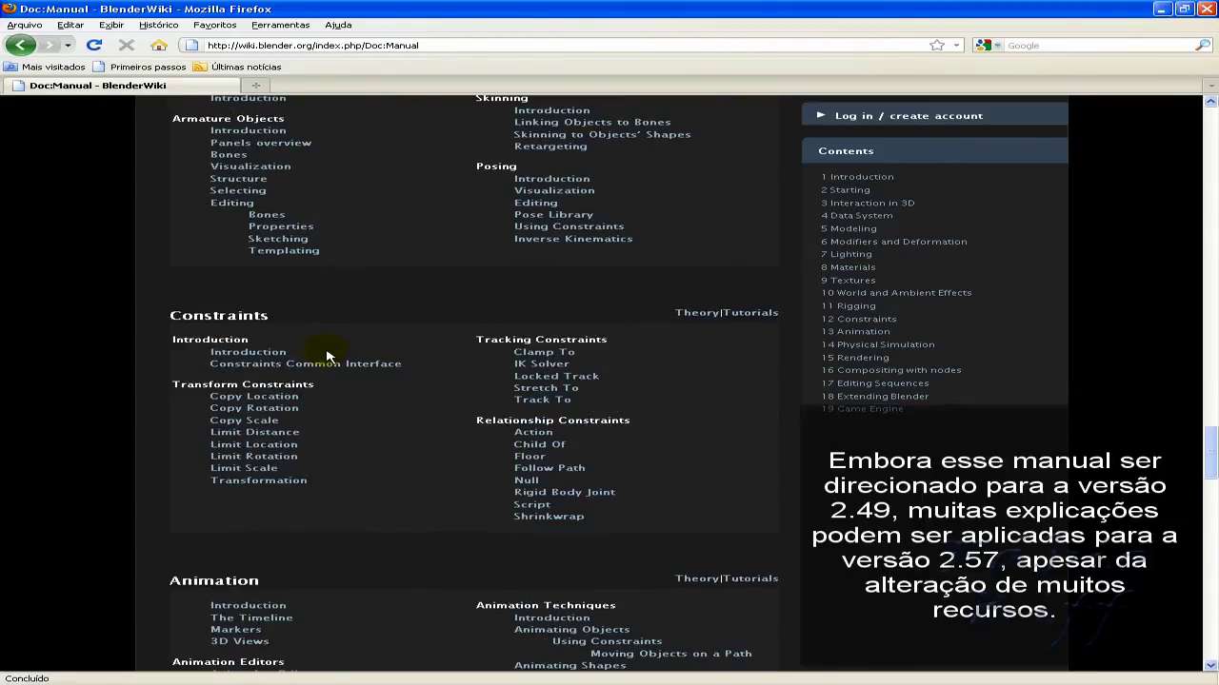
pyautogui.scroll(5, 326, 357)
pyautogui.scroll(5, 326, 356)
pyautogui.scroll(5, 327, 357)
pyautogui.scroll(4, 327, 356)
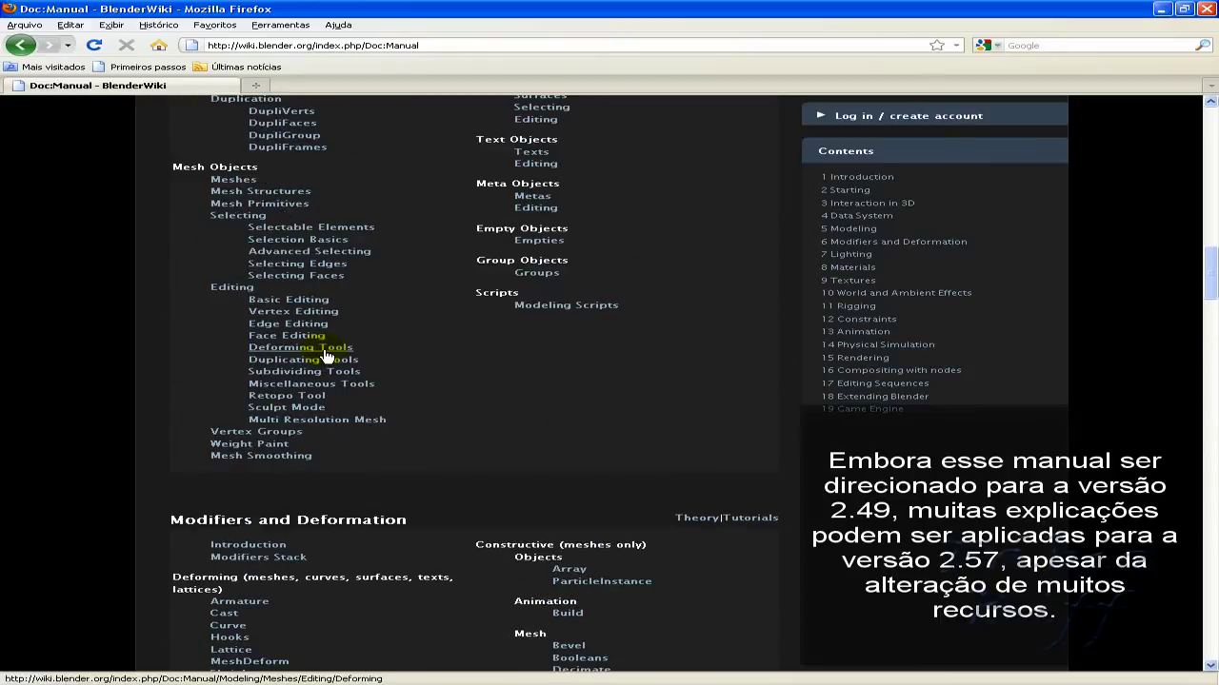
pyautogui.scroll(5, 325, 356)
pyautogui.scroll(6, 325, 356)
pyautogui.scroll(3, 326, 343)
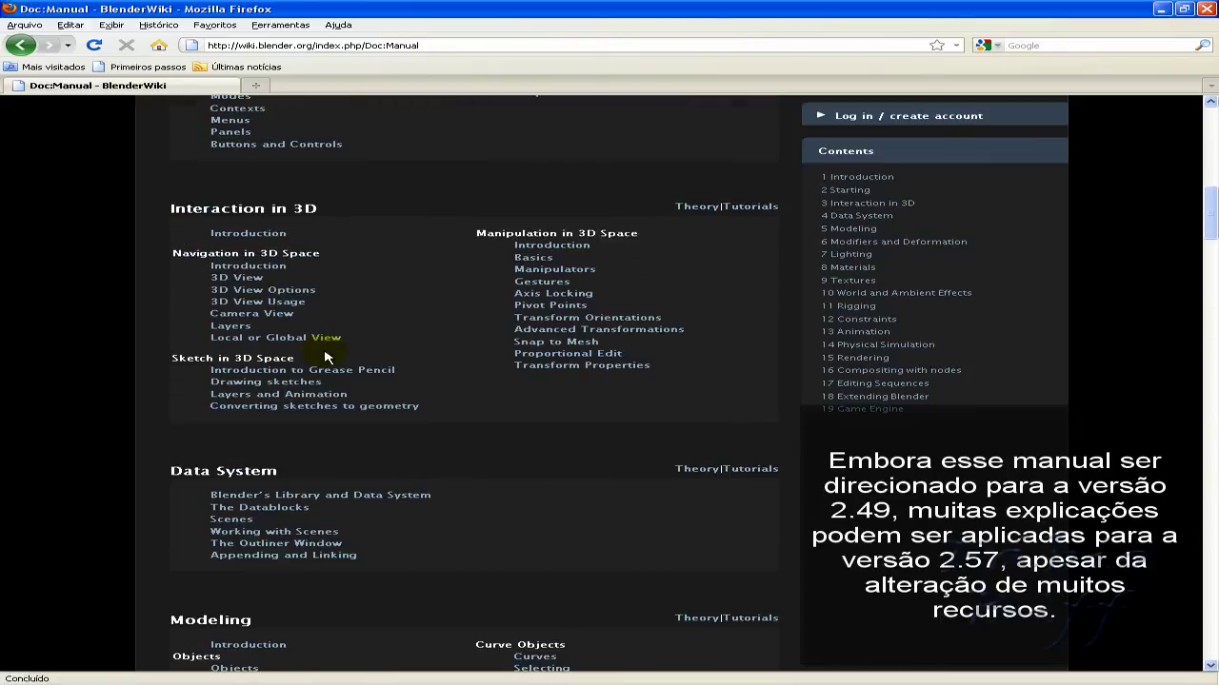
pyautogui.scroll(-3, 448, 318)
pyautogui.scroll(2, 495, 295)
pyautogui.scroll(-5, 503, 314)
pyautogui.scroll(-5, 506, 320)
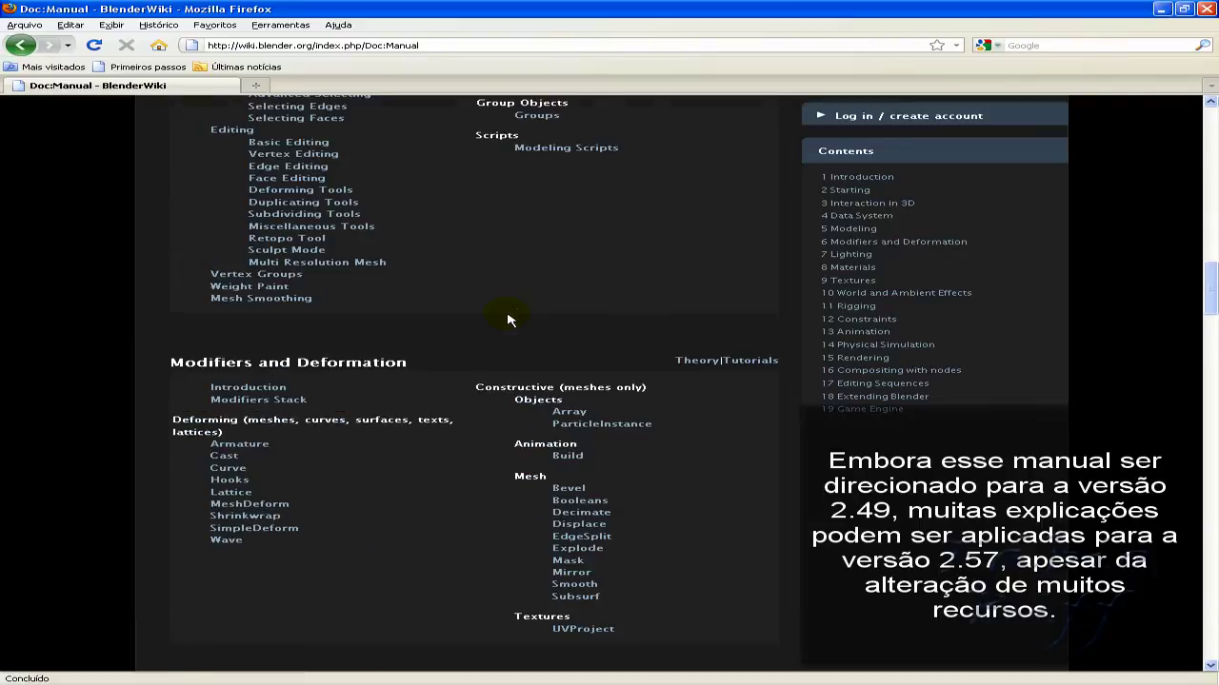
pyautogui.scroll(-2, 410, 330)
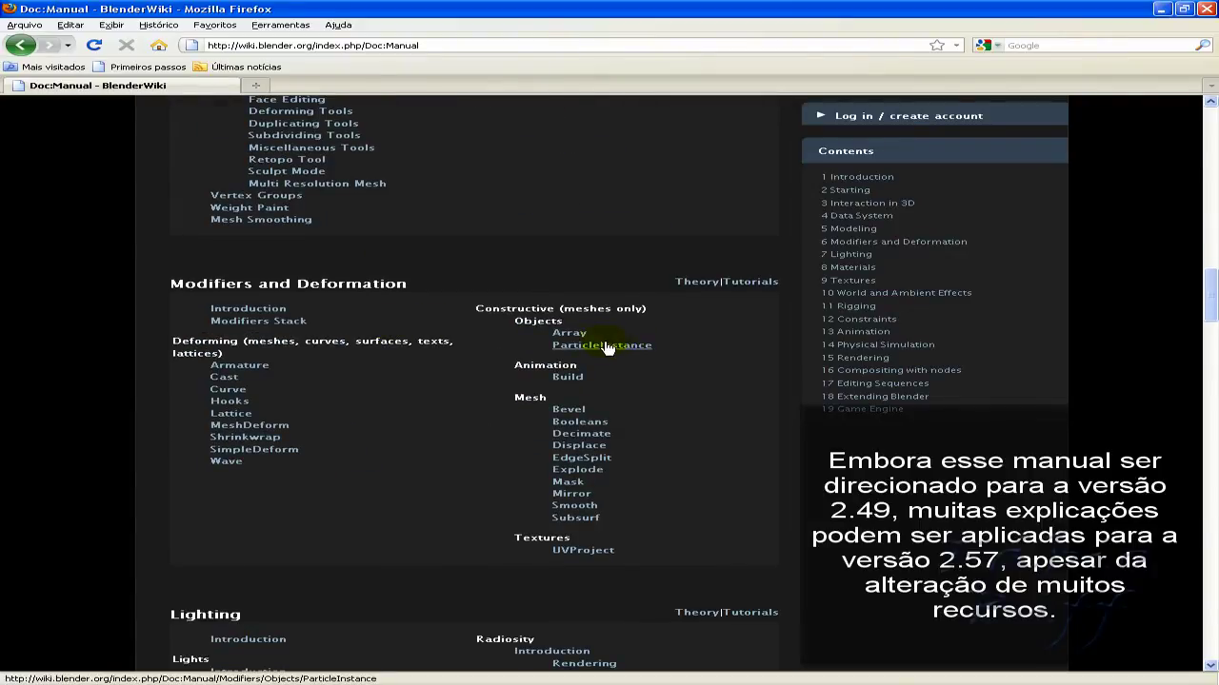
# Open the Array page under Constructive > Objects and read its description, options and offset settings
pyautogui.click(572, 335)
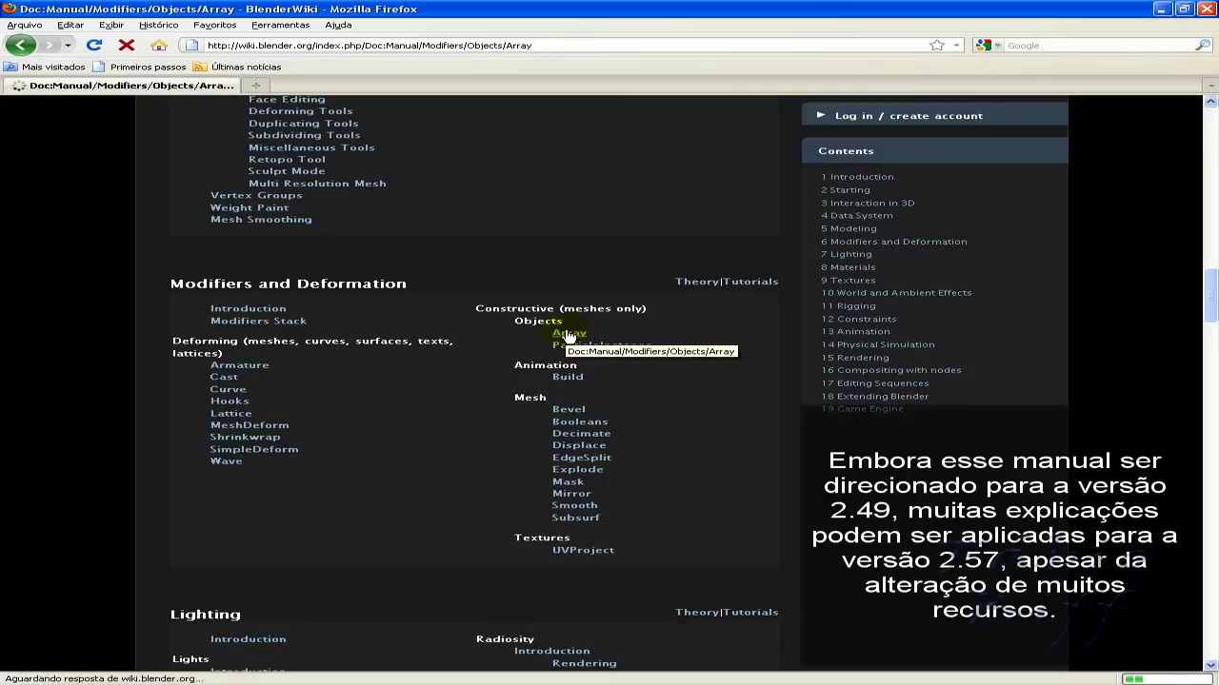
pyautogui.scroll(-5, 272, 437)
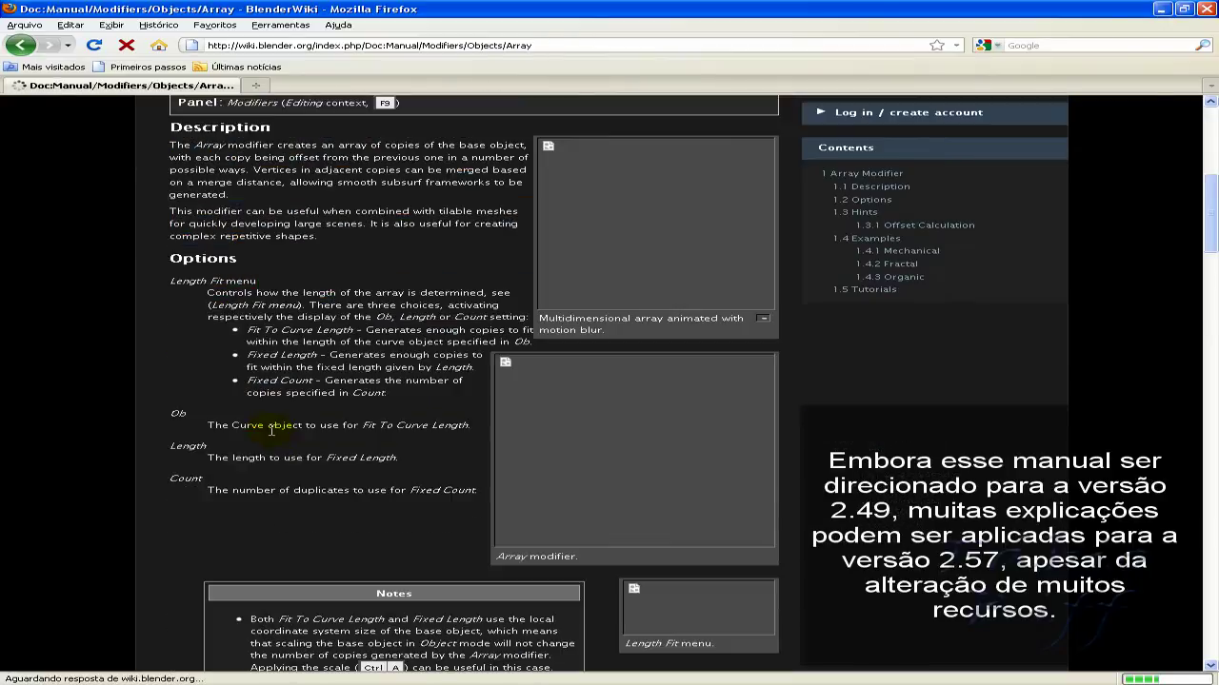
pyautogui.scroll(-5, 276, 434)
pyautogui.scroll(-5, 278, 433)
pyautogui.scroll(-5, 278, 430)
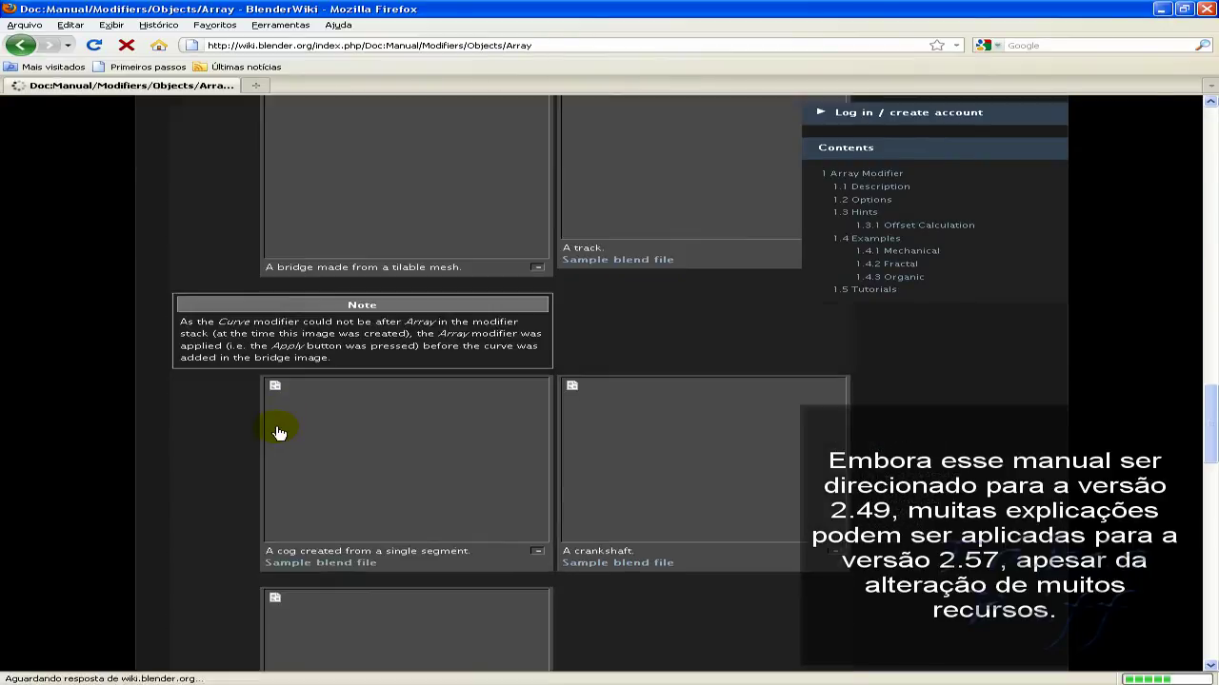
pyautogui.scroll(-5, 273, 428)
pyautogui.scroll(-5, 274, 430)
pyautogui.scroll(-3, 275, 435)
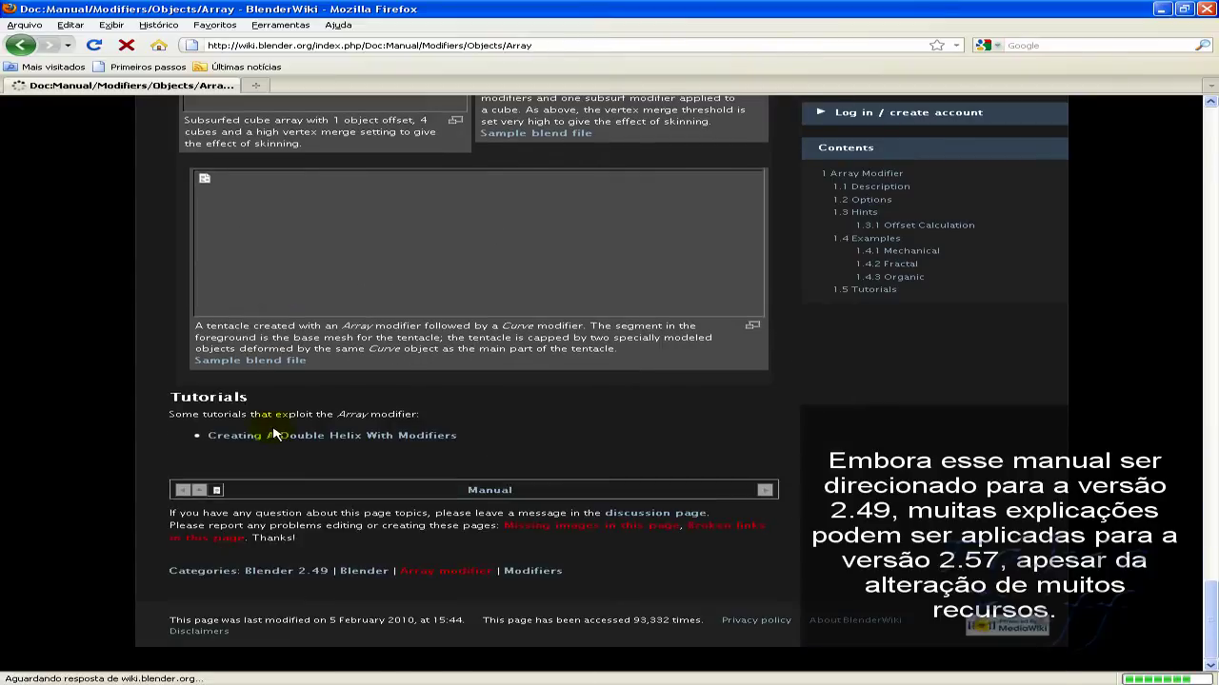
pyautogui.scroll(10, 274, 434)
pyautogui.scroll(5, 274, 434)
pyautogui.scroll(10, 273, 434)
pyautogui.scroll(5, 280, 431)
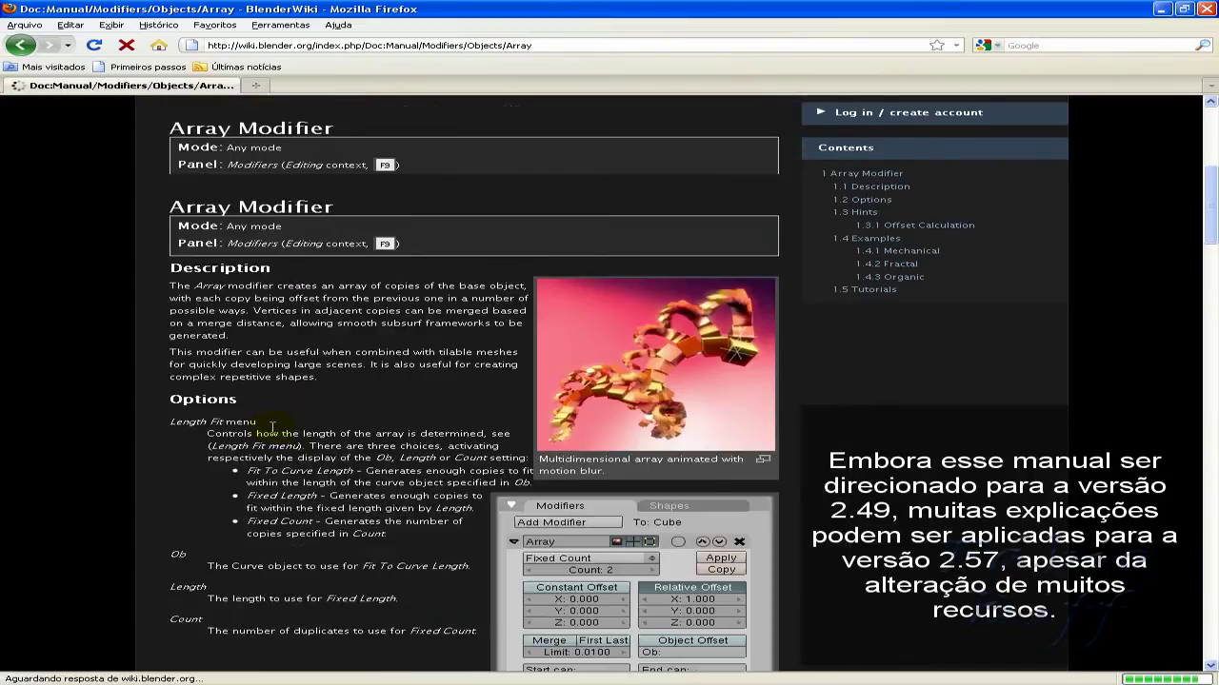
pyautogui.scroll(3, 290, 431)
pyautogui.scroll(2, 299, 429)
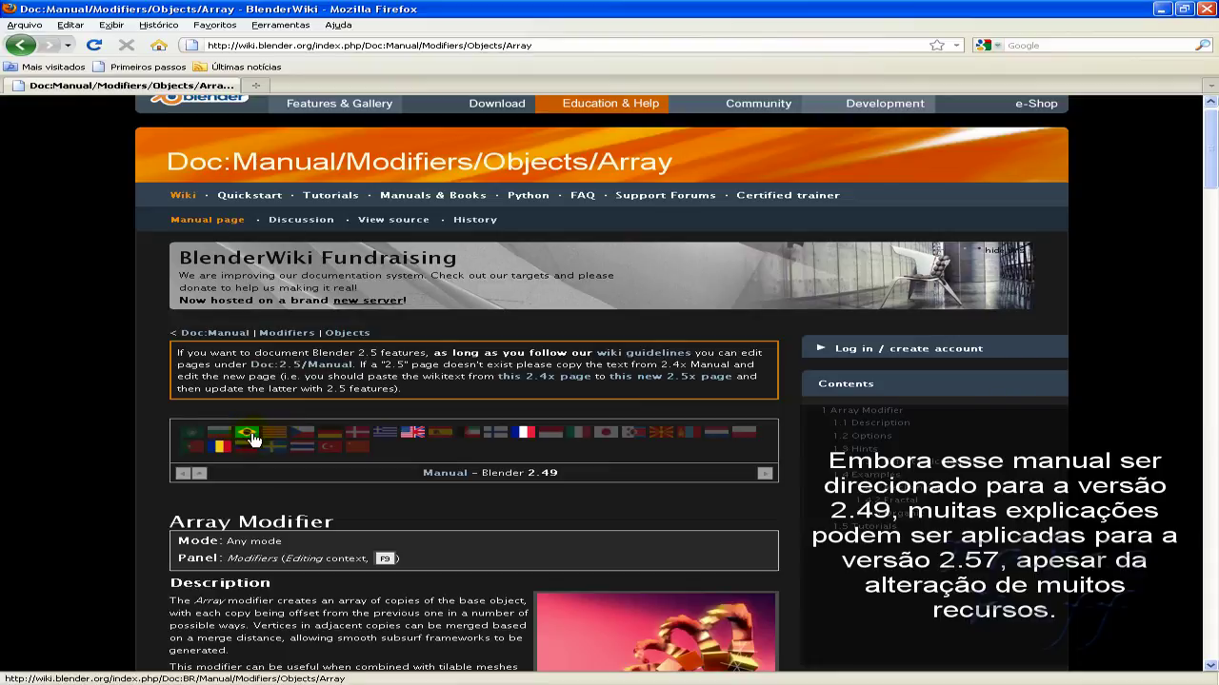
pyautogui.scroll(-5, 230, 436)
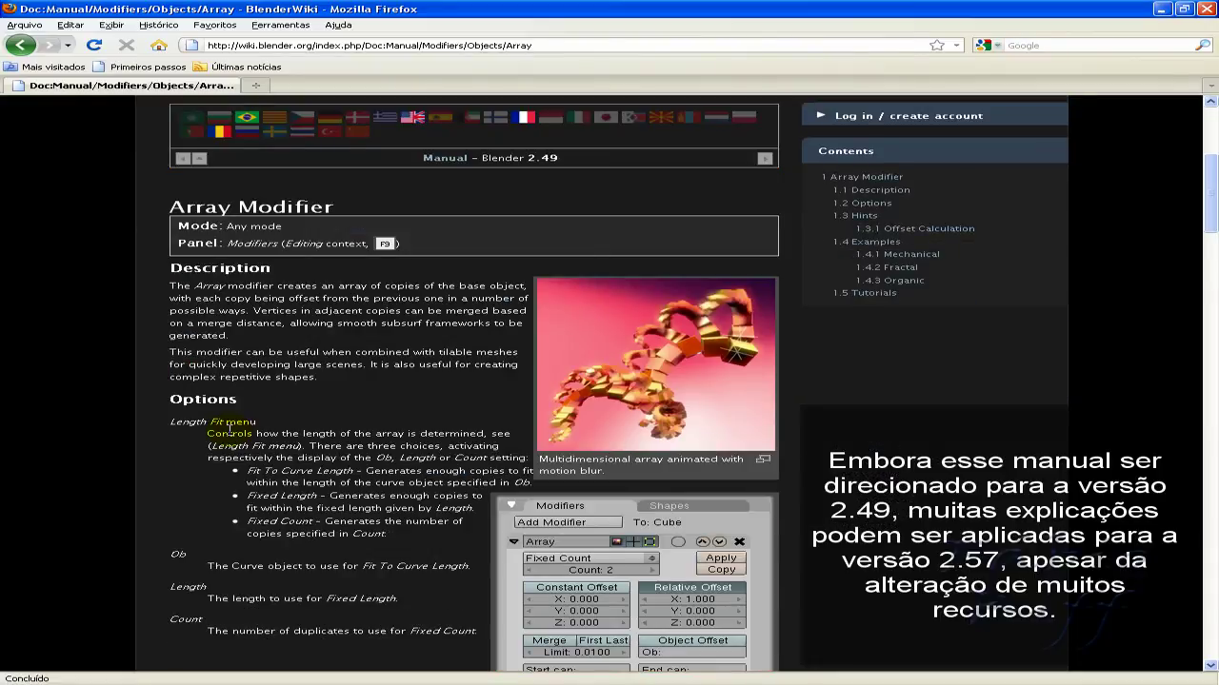
pyautogui.scroll(-8, 230, 431)
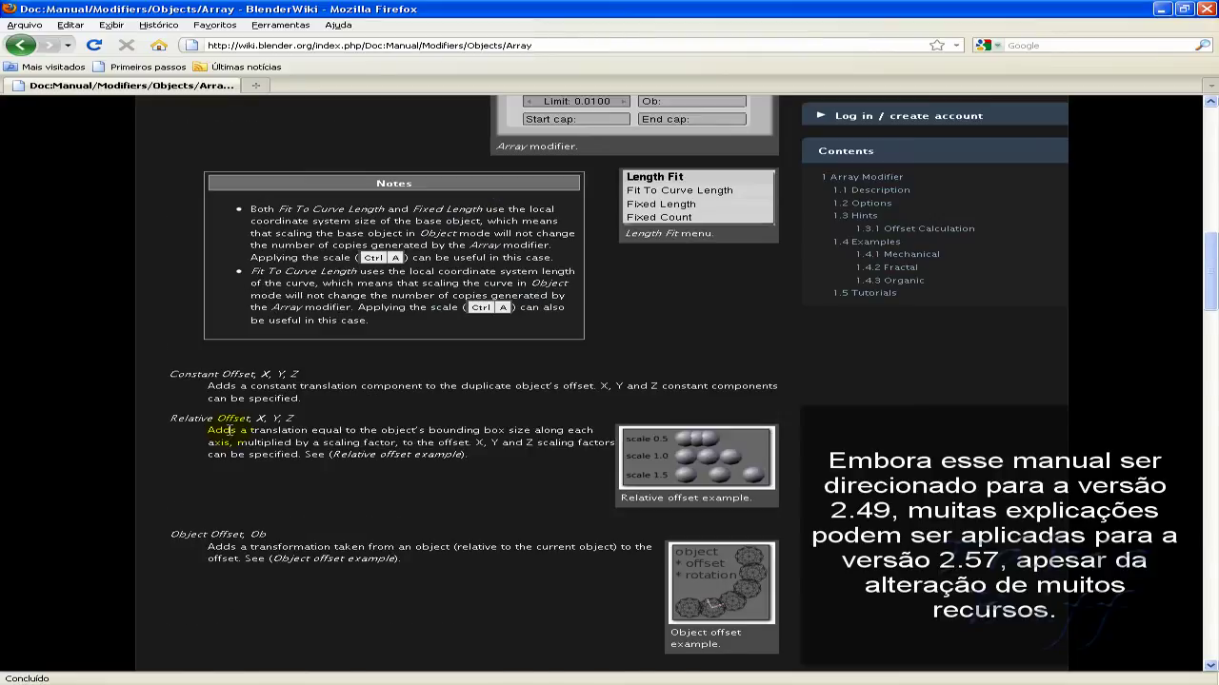
pyautogui.scroll(-5, 230, 431)
pyautogui.scroll(7, 230, 434)
pyautogui.scroll(10, 230, 436)
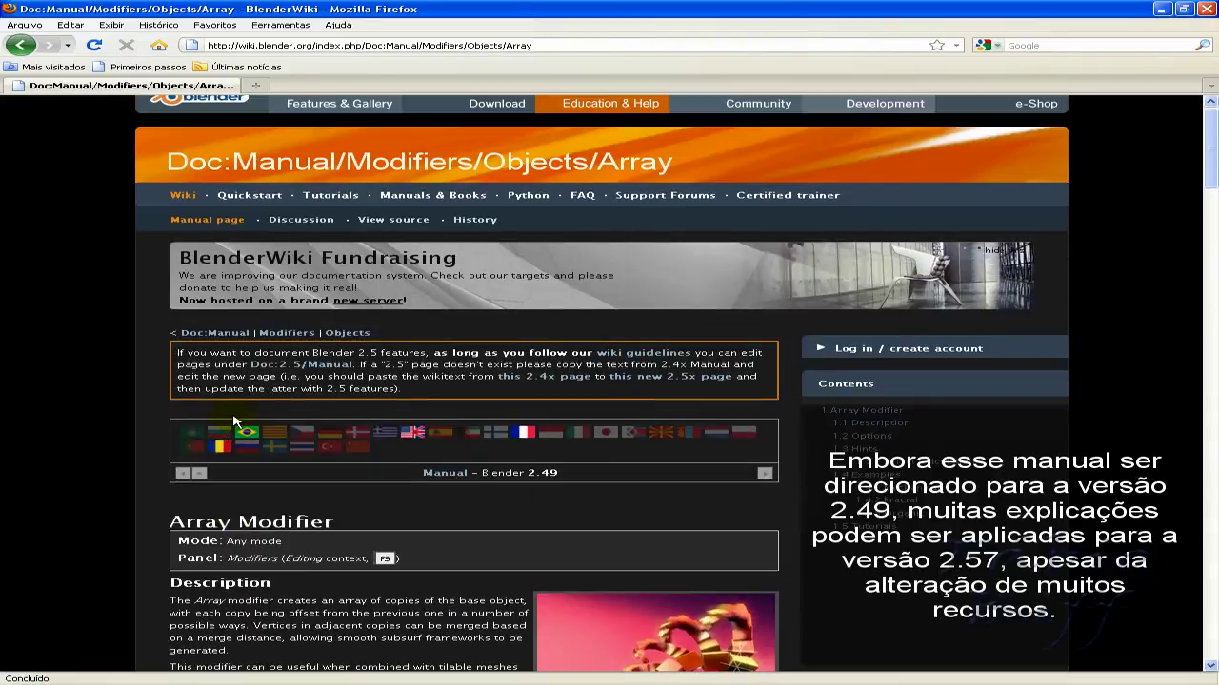
# Open the Brazilian Portuguese Array modifier page and scroll through it
pyautogui.click(247, 438)
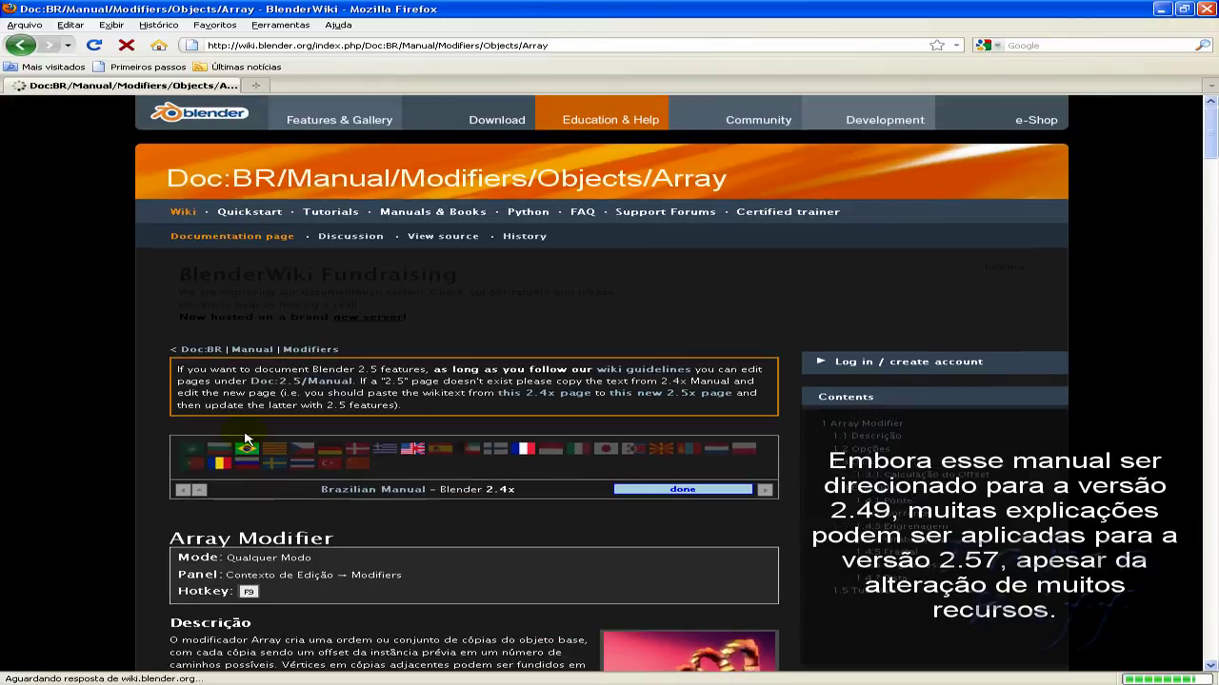
pyautogui.scroll(-5, 202, 440)
pyautogui.scroll(-5, 195, 439)
pyautogui.scroll(-5, 186, 438)
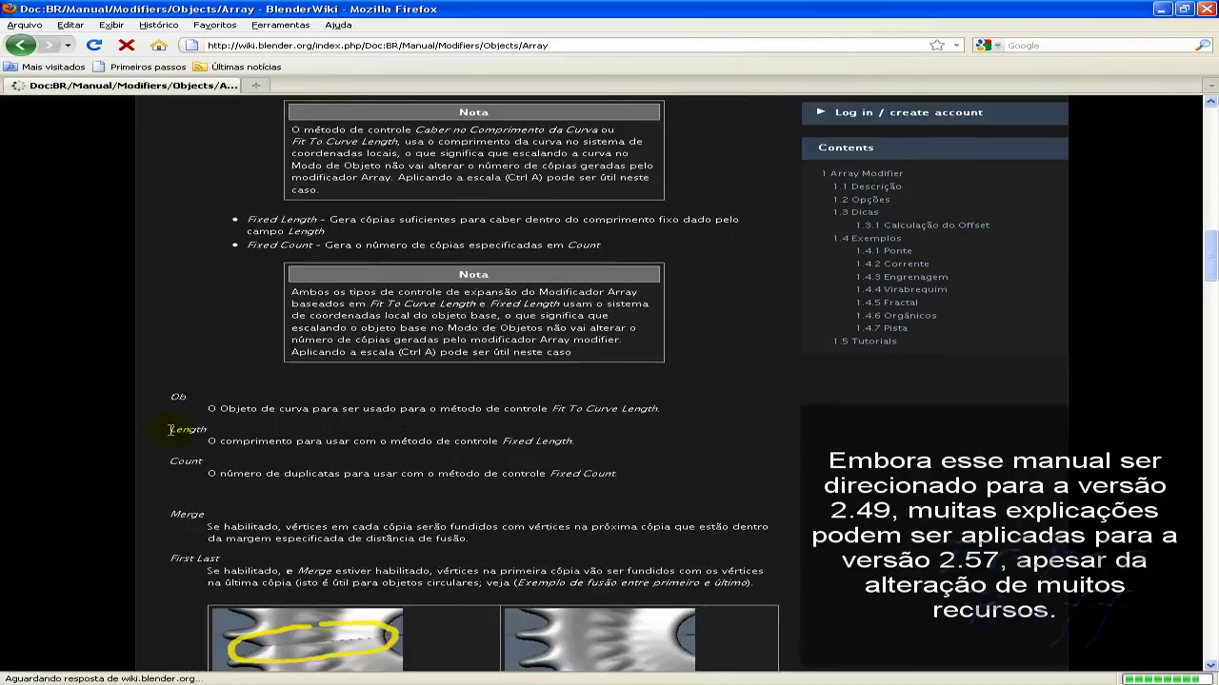
pyautogui.scroll(-5, 173, 436)
pyautogui.scroll(-5, 172, 436)
pyautogui.scroll(-5, 172, 436)
pyautogui.scroll(-8, 173, 436)
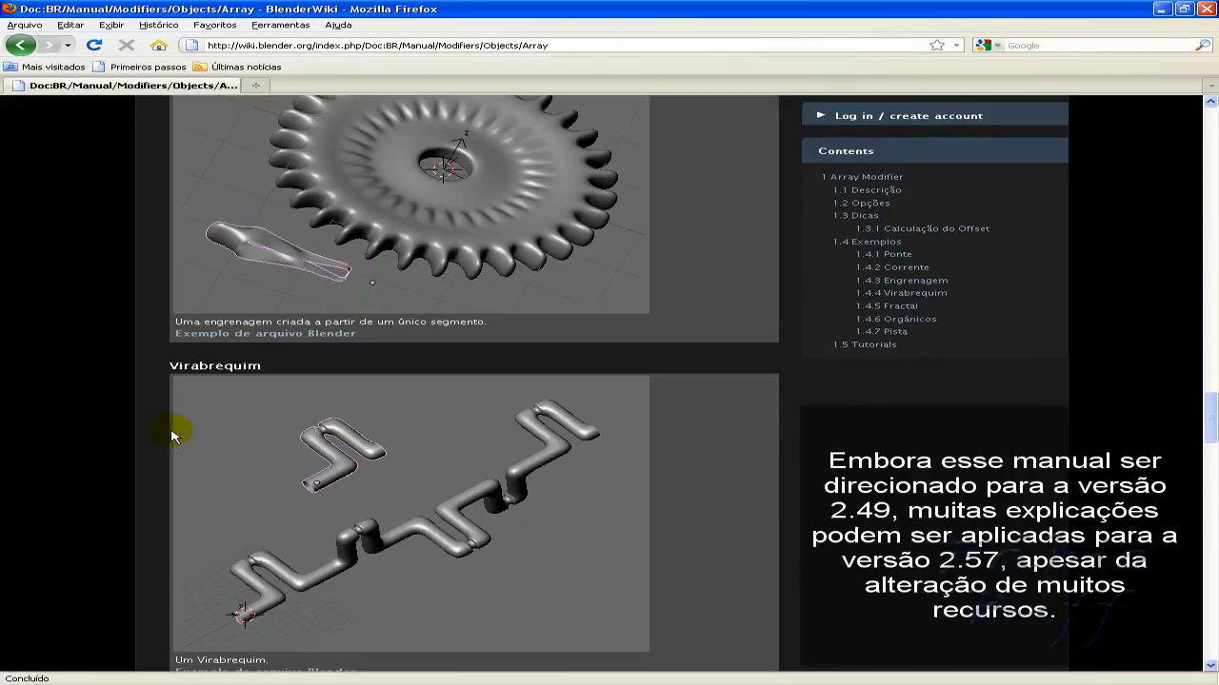
pyautogui.scroll(8, 172, 436)
pyautogui.scroll(8, 173, 436)
pyautogui.scroll(4, 172, 436)
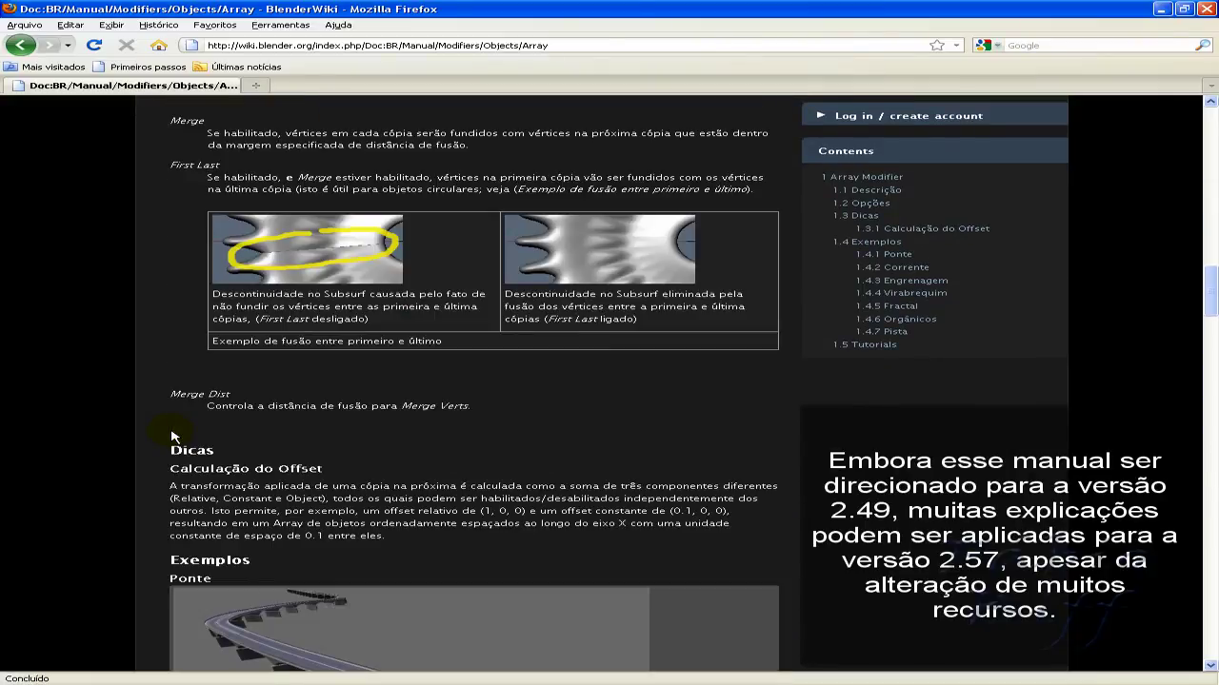
pyautogui.scroll(5, 173, 436)
pyautogui.scroll(5, 174, 435)
pyautogui.scroll(5, 174, 418)
pyautogui.scroll(5, 142, 381)
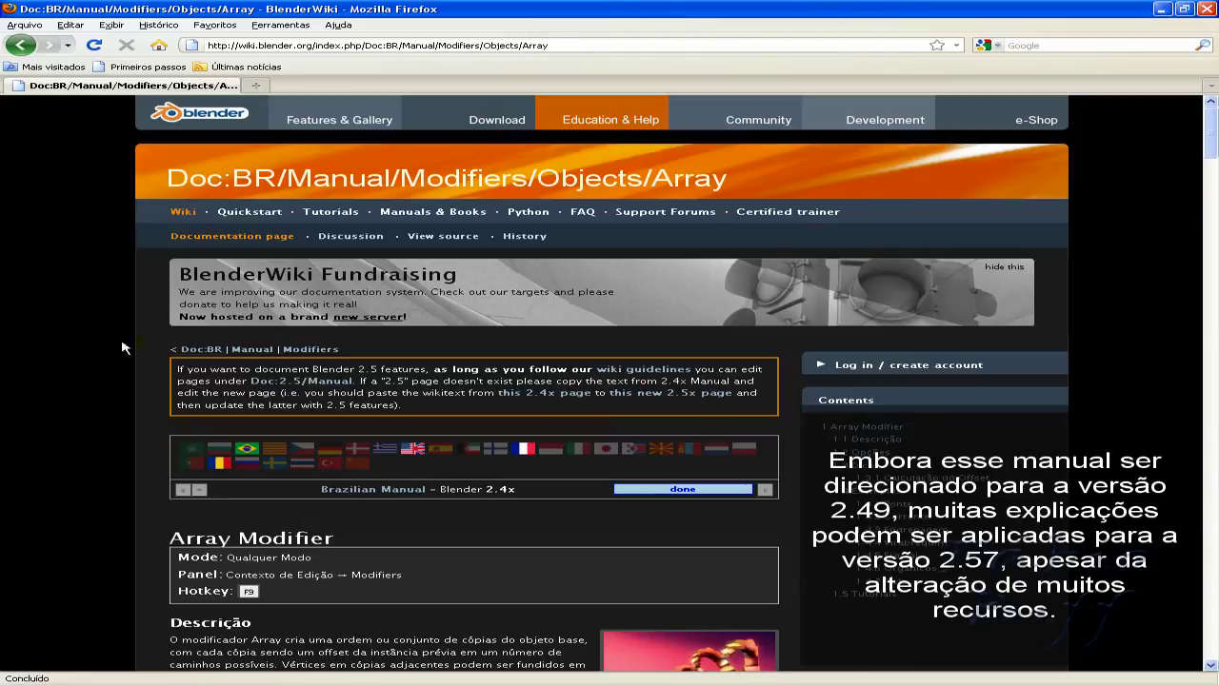
# Go back twice to the Doc:Manual contents page
pyautogui.click(19, 45)
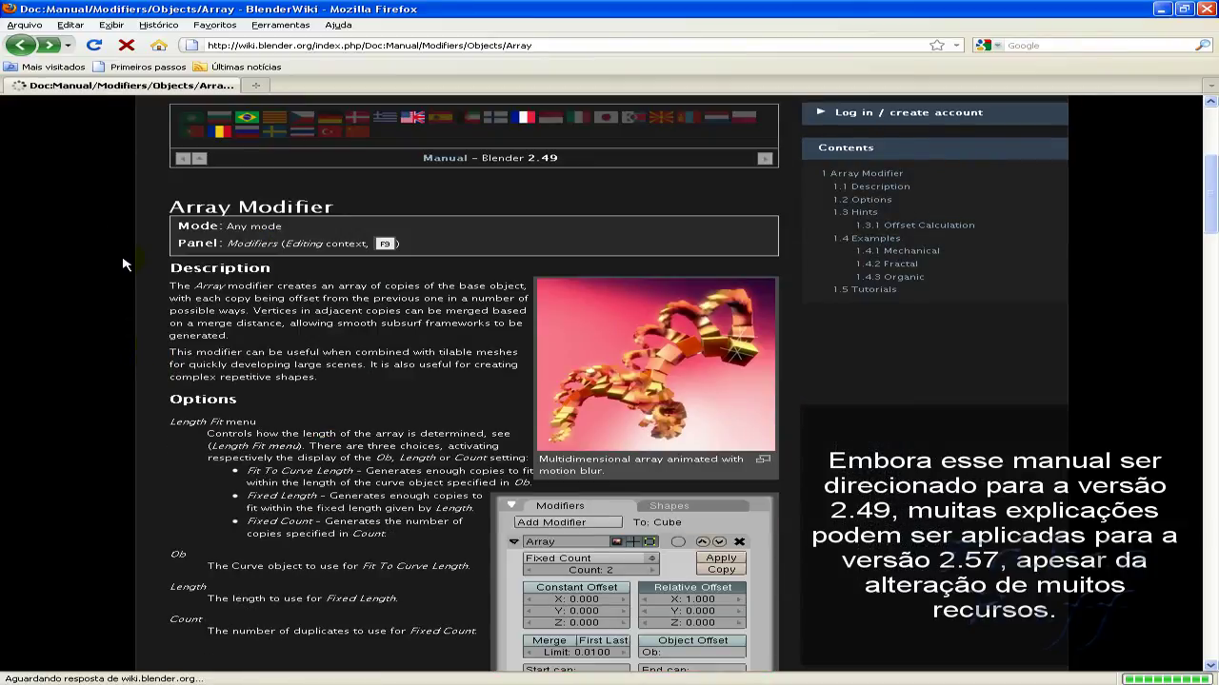
pyautogui.click(19, 45)
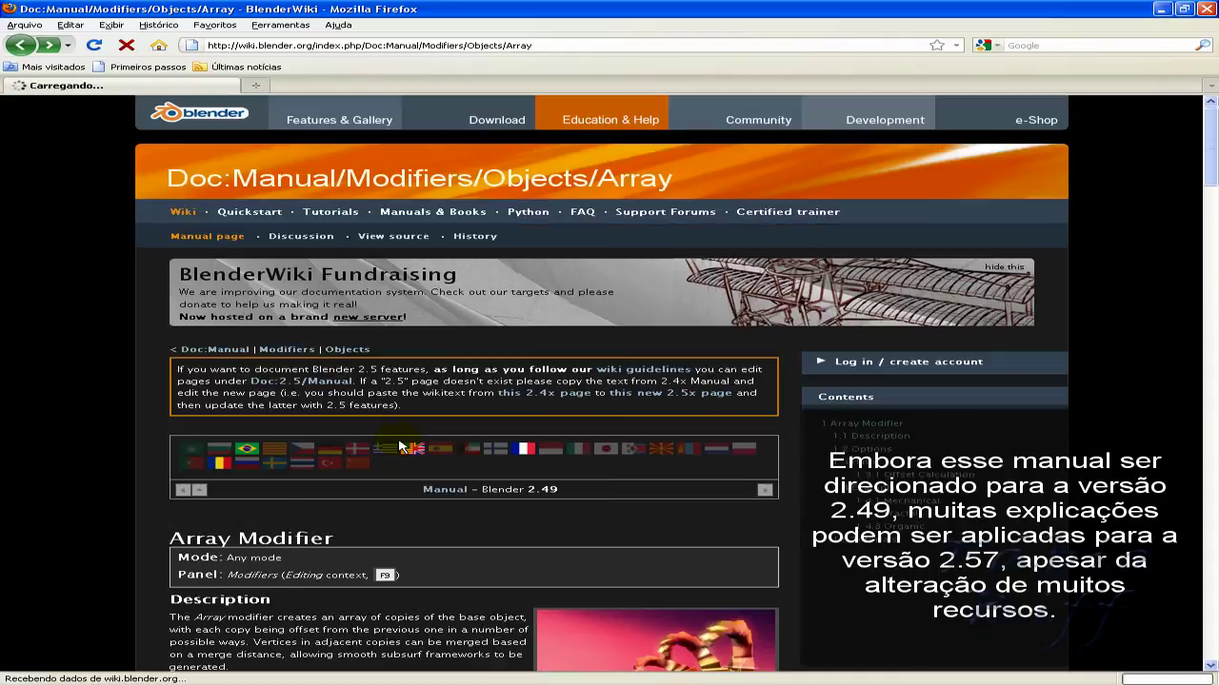
pyautogui.scroll(10, 395, 526)
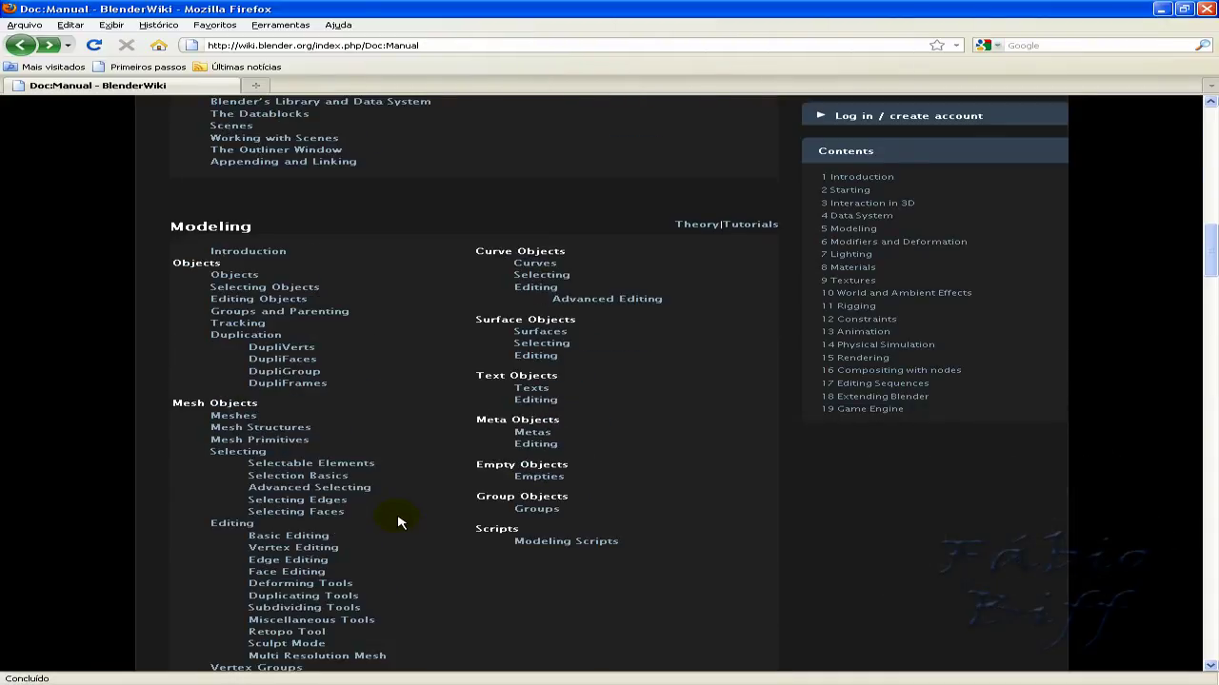